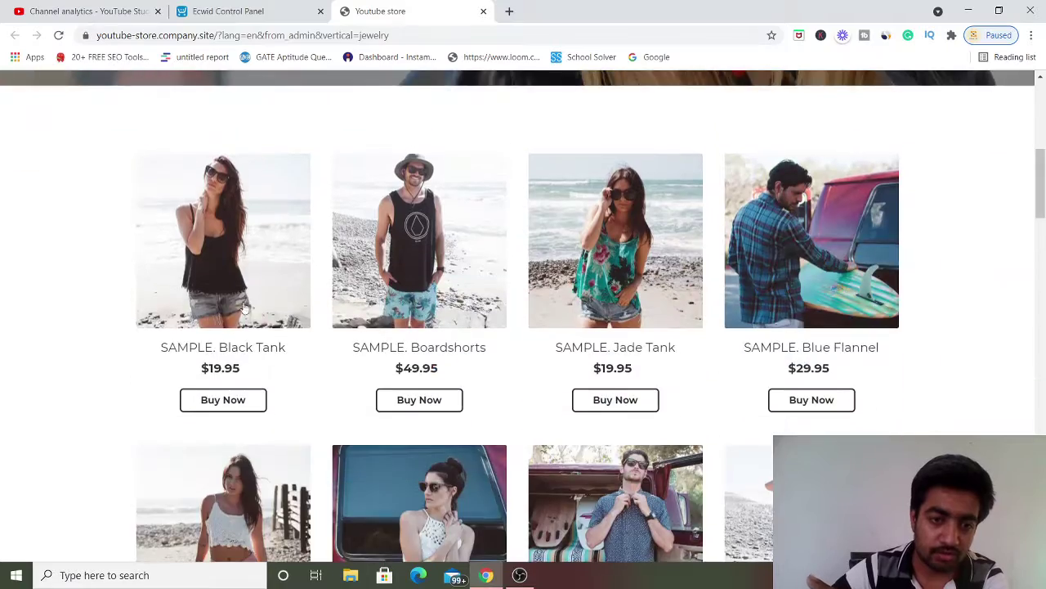
# - Look through the Youtube store storefront, from the sample products to the About Us and sale sections
pyautogui.scroll(-12, 368, 283)
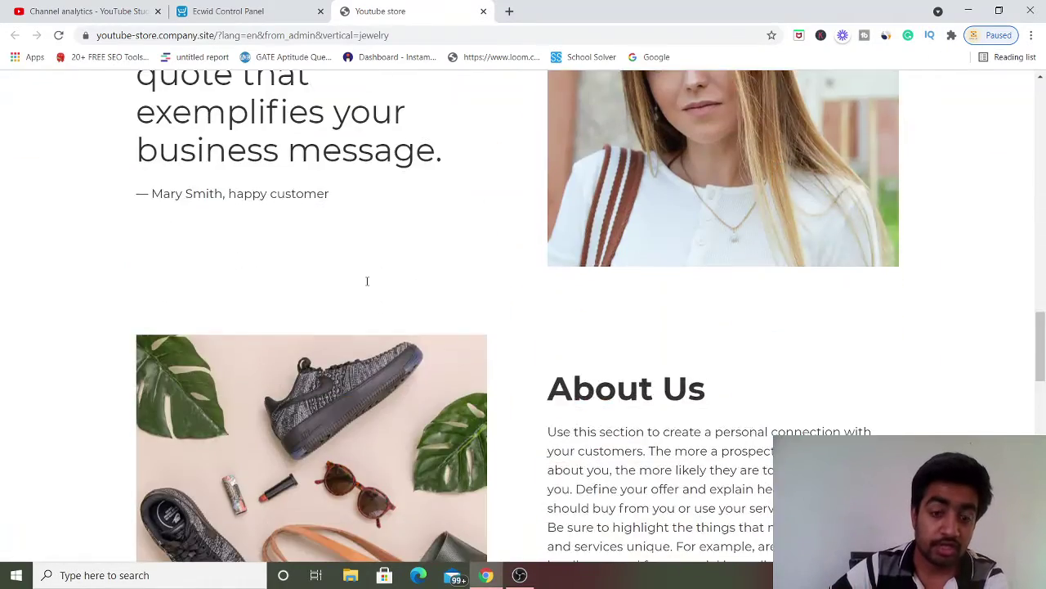
pyautogui.scroll(-8, 346, 309)
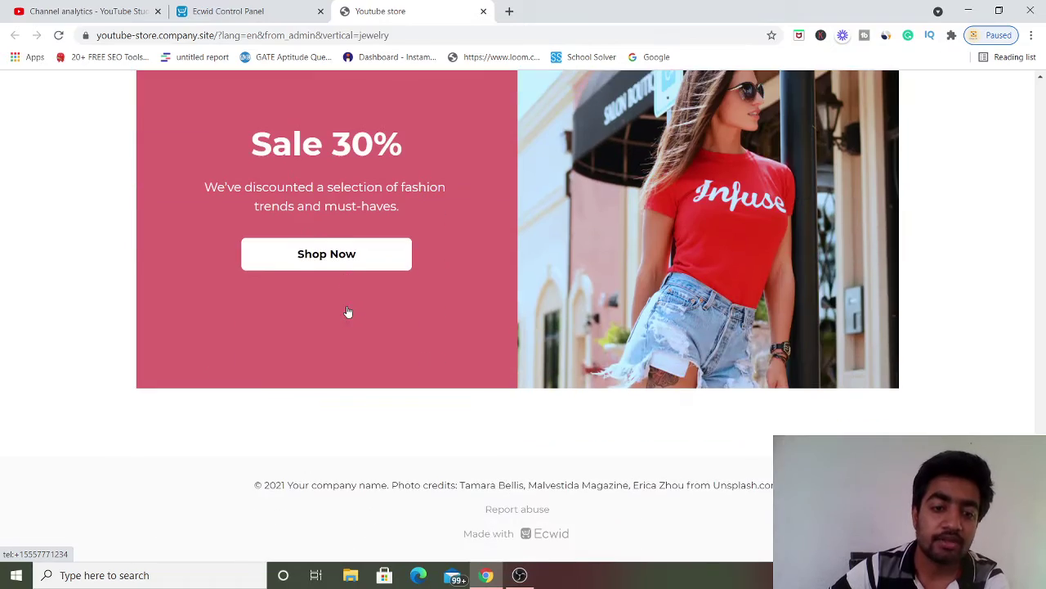
pyautogui.scroll(20, 347, 311)
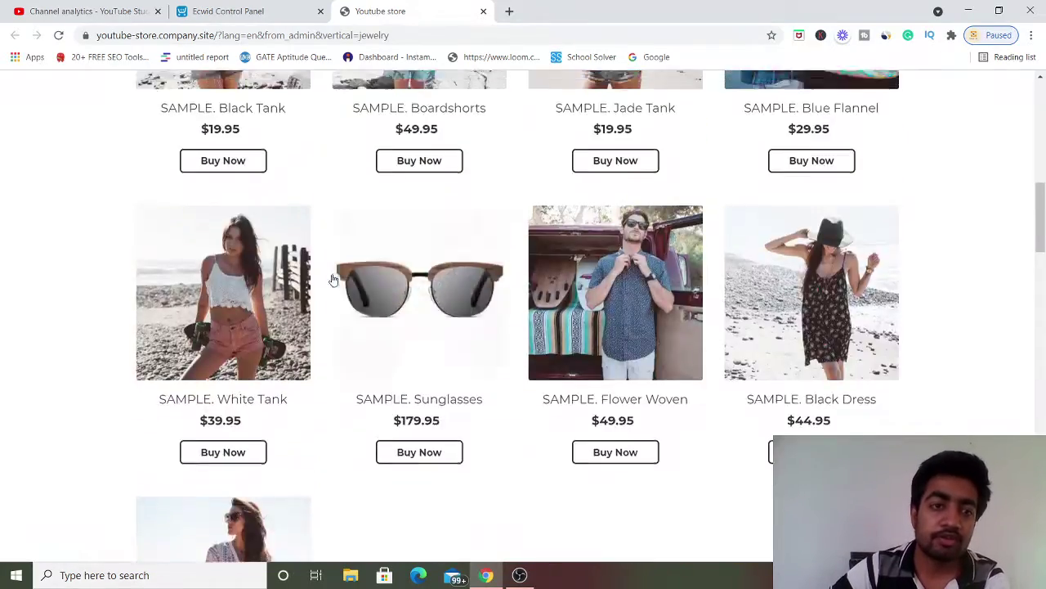
pyautogui.scroll(3, 334, 280)
# - Switch to the Ecwid Control Panel and view the store's Orders and Abandoned Carts pages
pyautogui.click(232, 10)
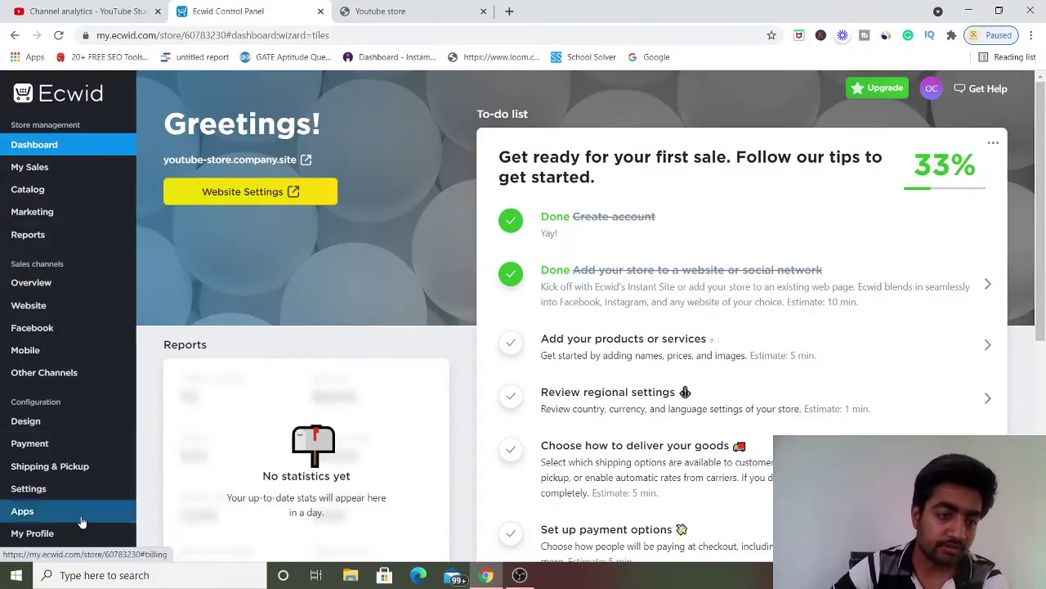
pyautogui.click(34, 167)
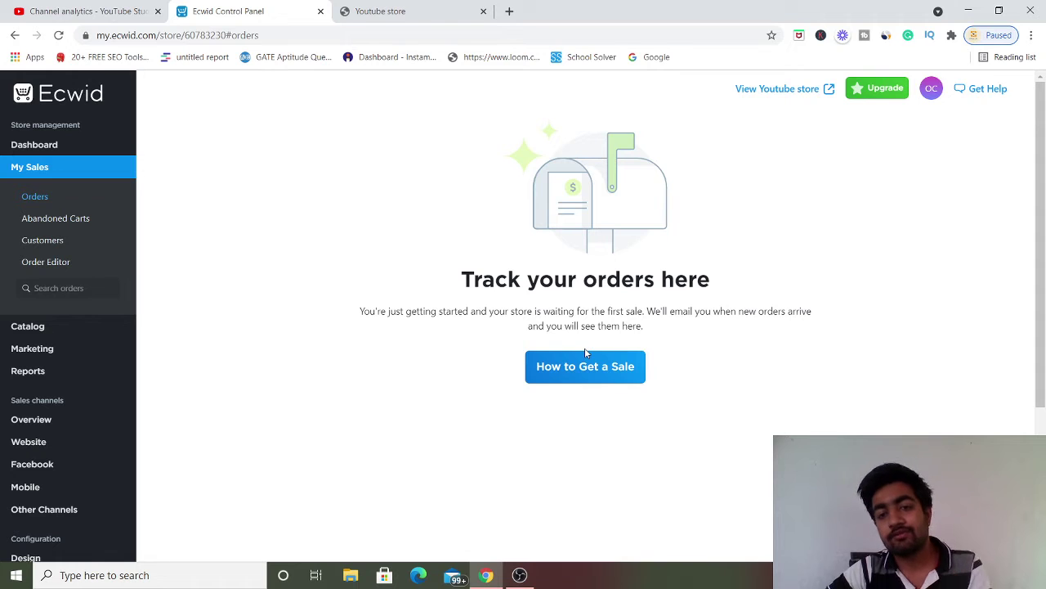
pyautogui.click(67, 224)
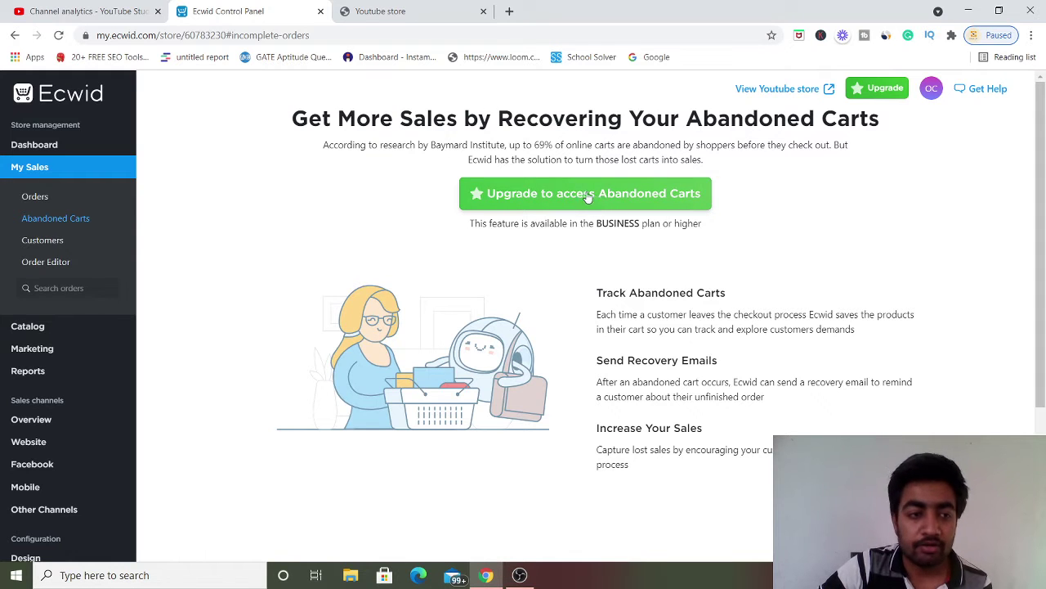
# - View the Customers list with its export and loyalty options, and the Order Editor page
pyautogui.click(49, 242)
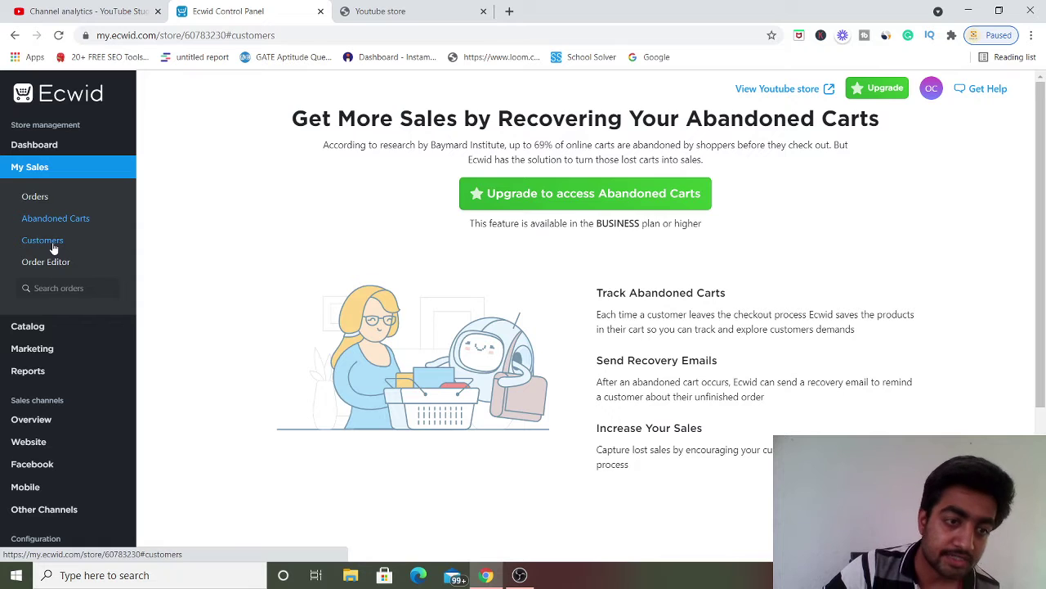
pyautogui.scroll(-3, 539, 365)
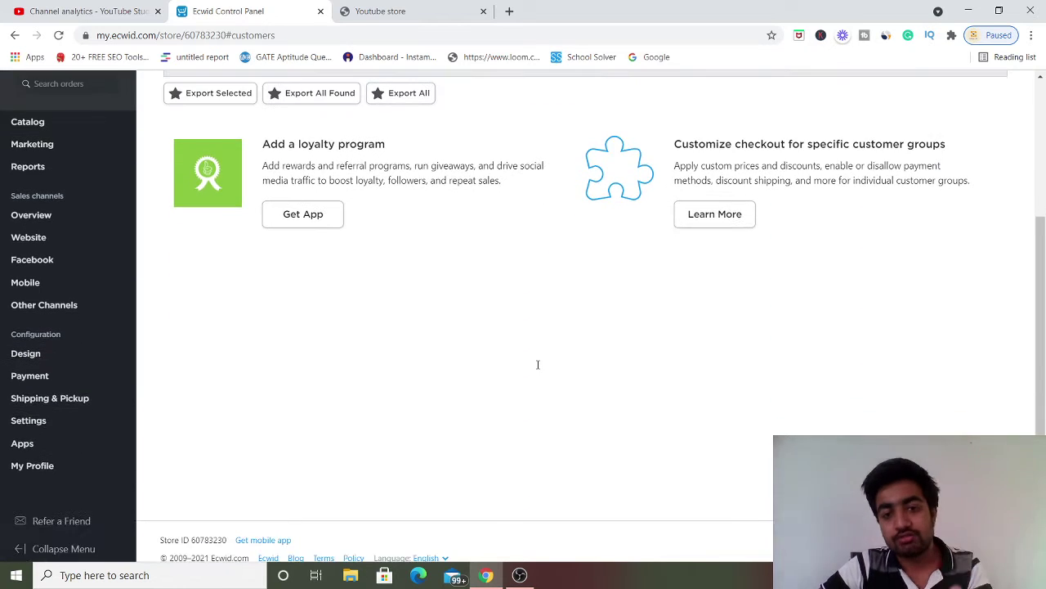
pyautogui.scroll(2, 538, 364)
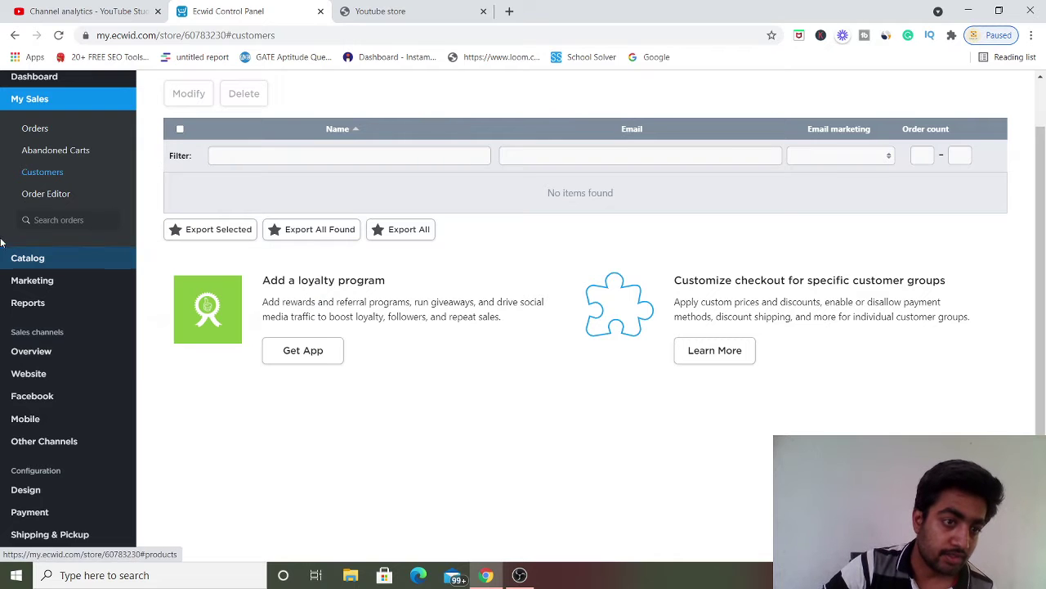
pyautogui.click(34, 195)
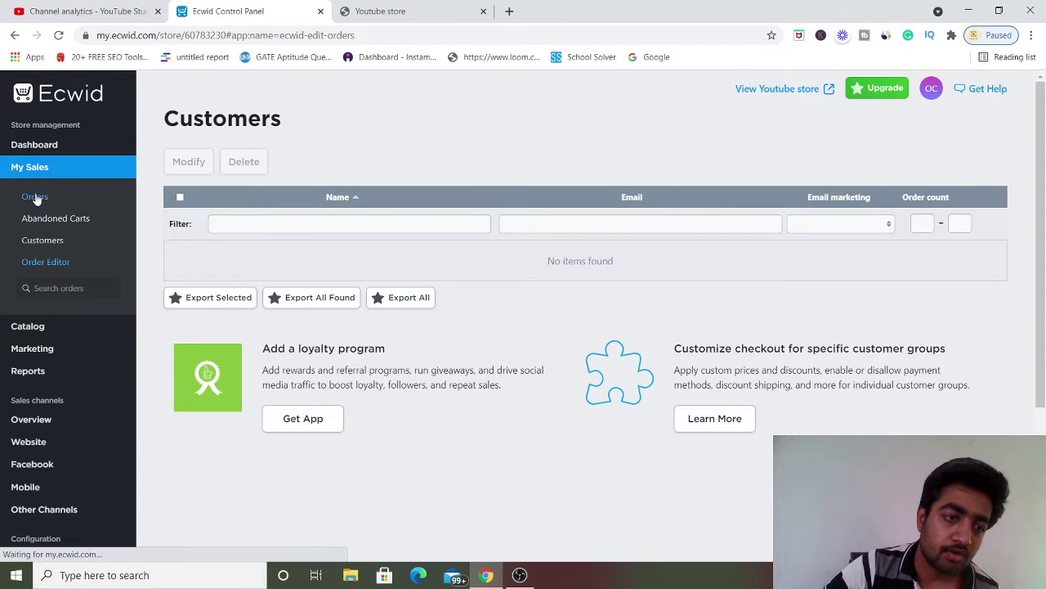
pyautogui.scroll(-1, 38, 351)
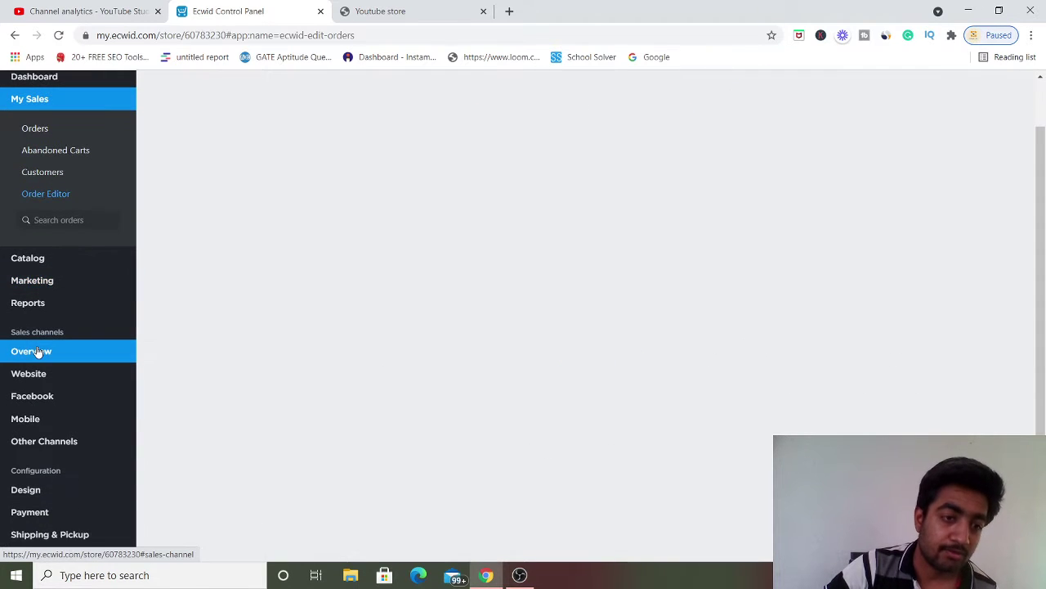
pyautogui.scroll(1, 37, 351)
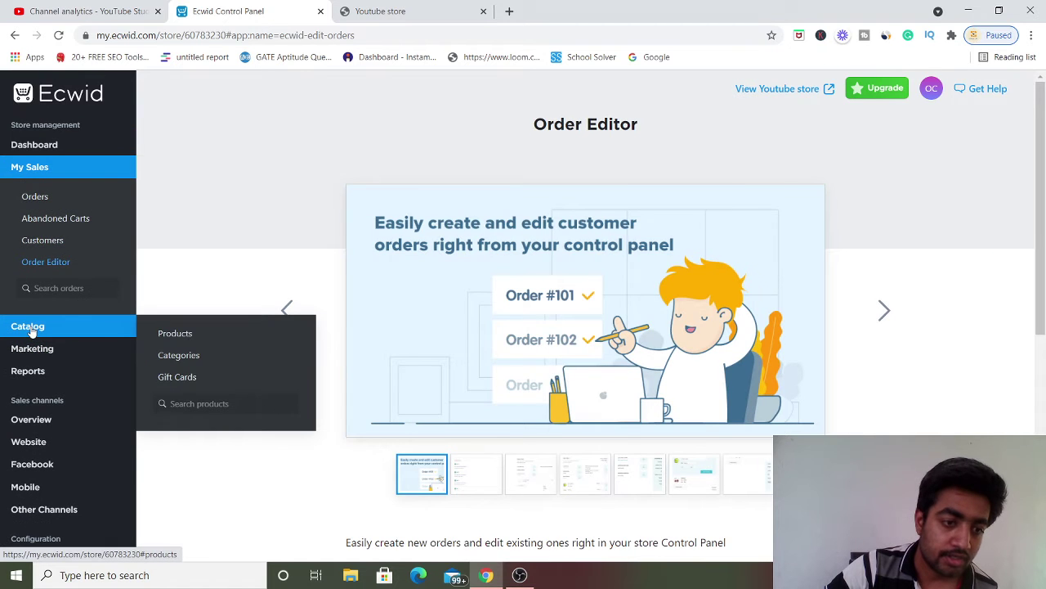
# - Review the catalog's product list and its import, export, bulk update and product app options
pyautogui.click(31, 327)
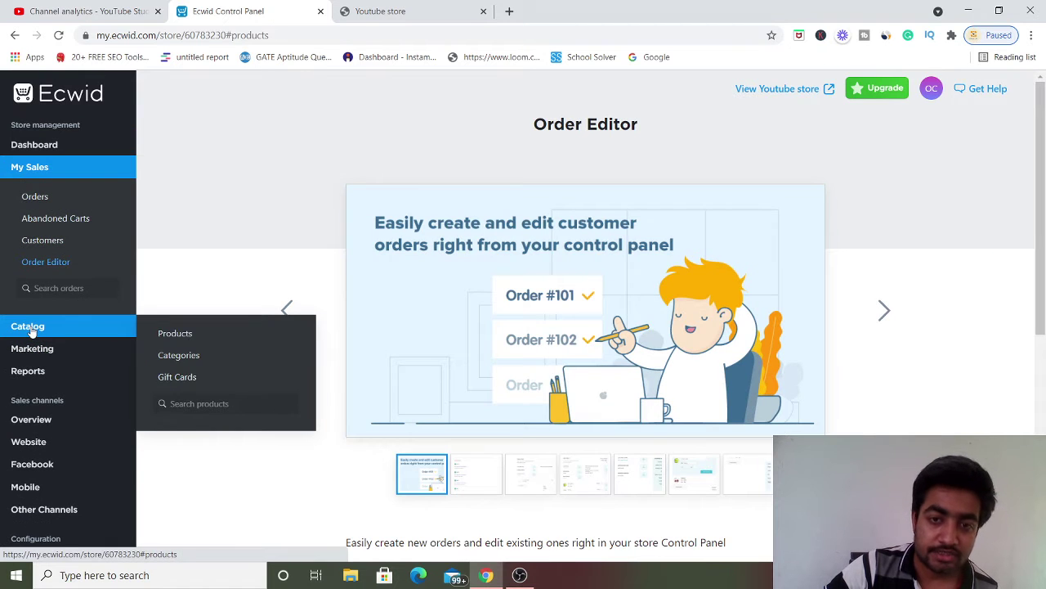
pyautogui.scroll(-2, 455, 296)
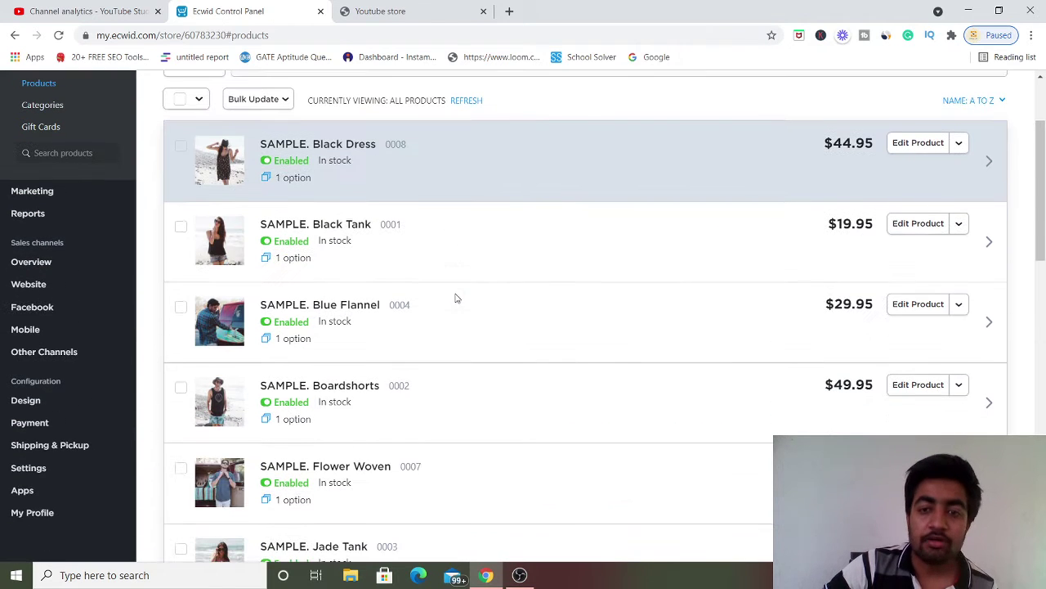
pyautogui.scroll(-1, 325, 345)
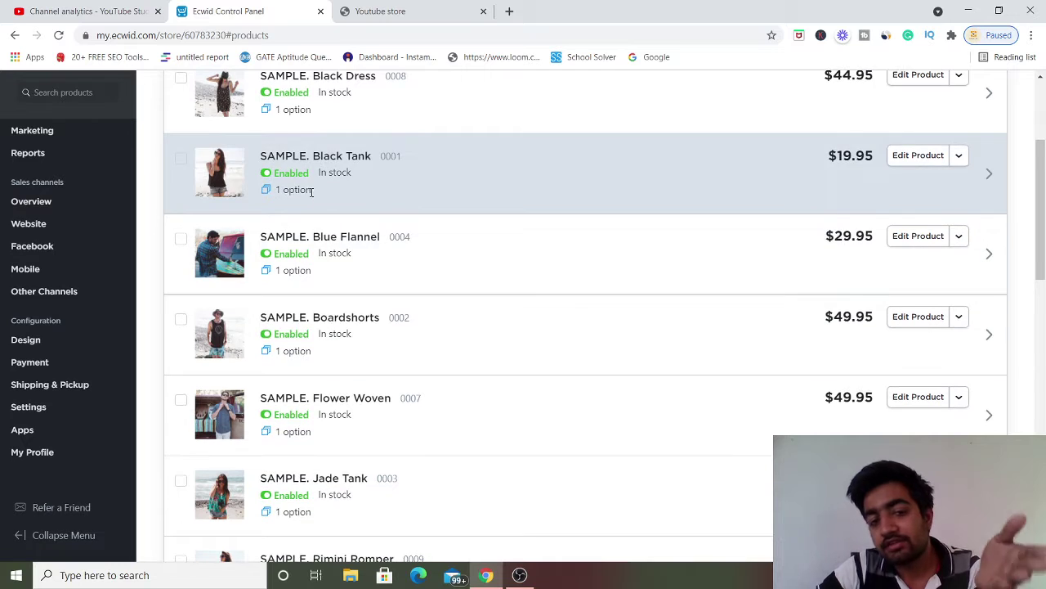
pyautogui.scroll(-1, 303, 196)
pyautogui.scroll(-6, 327, 198)
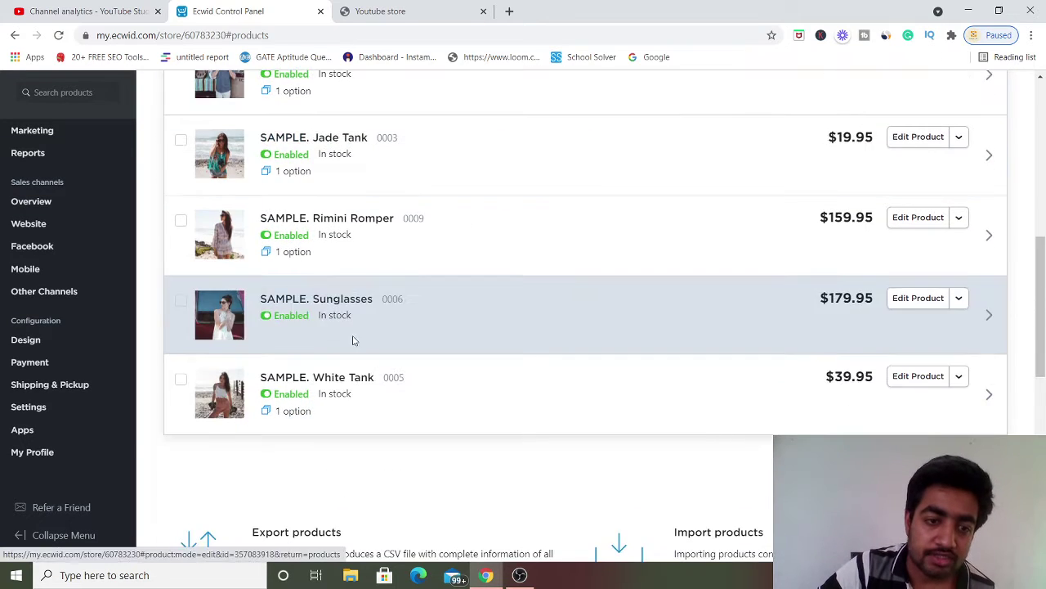
pyautogui.scroll(-3, 350, 238)
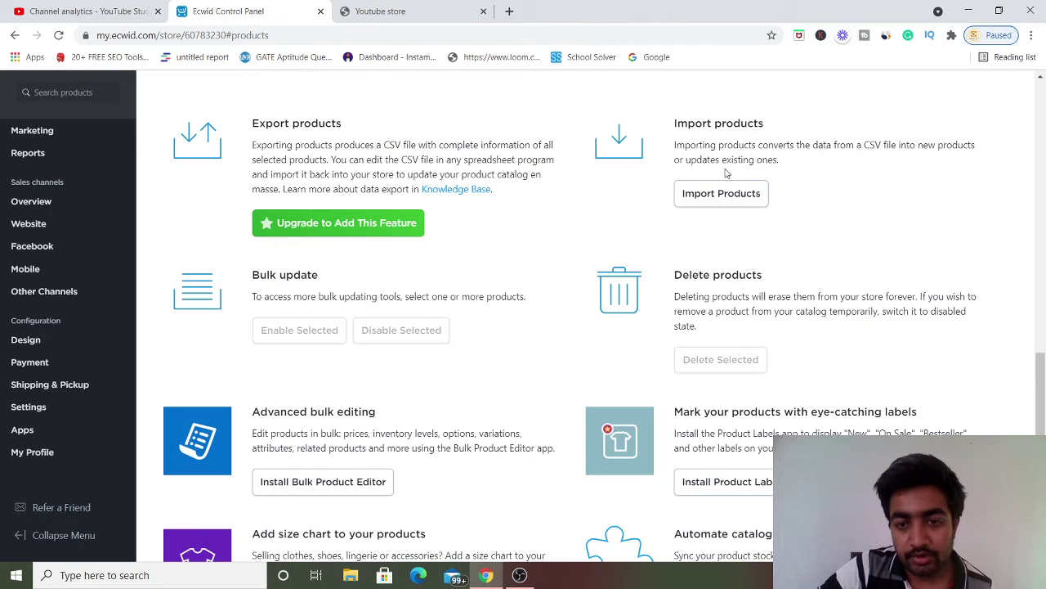
pyautogui.scroll(-2, 324, 299)
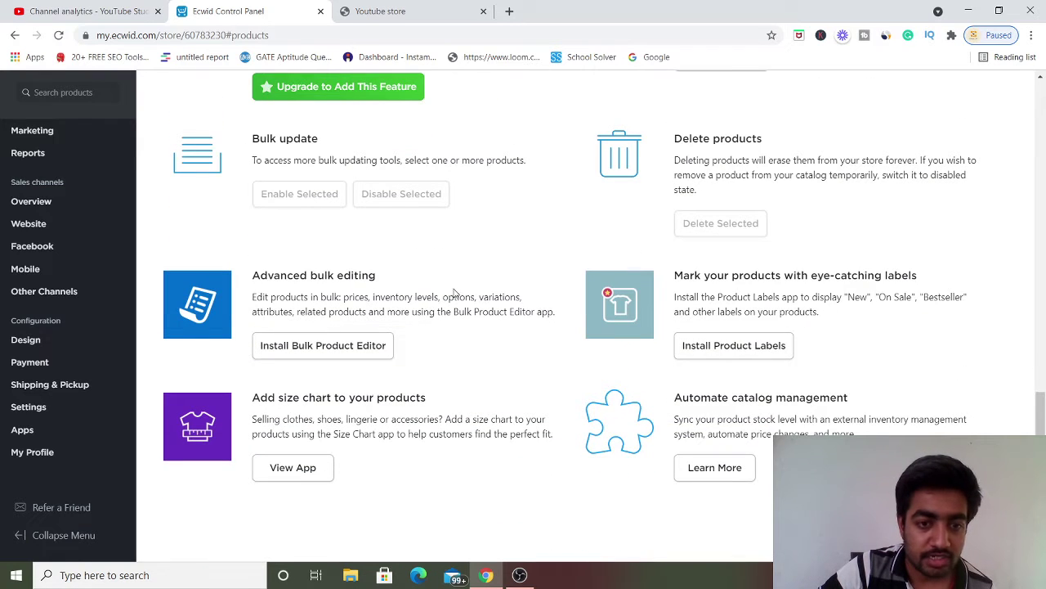
pyautogui.scroll(10, 334, 315)
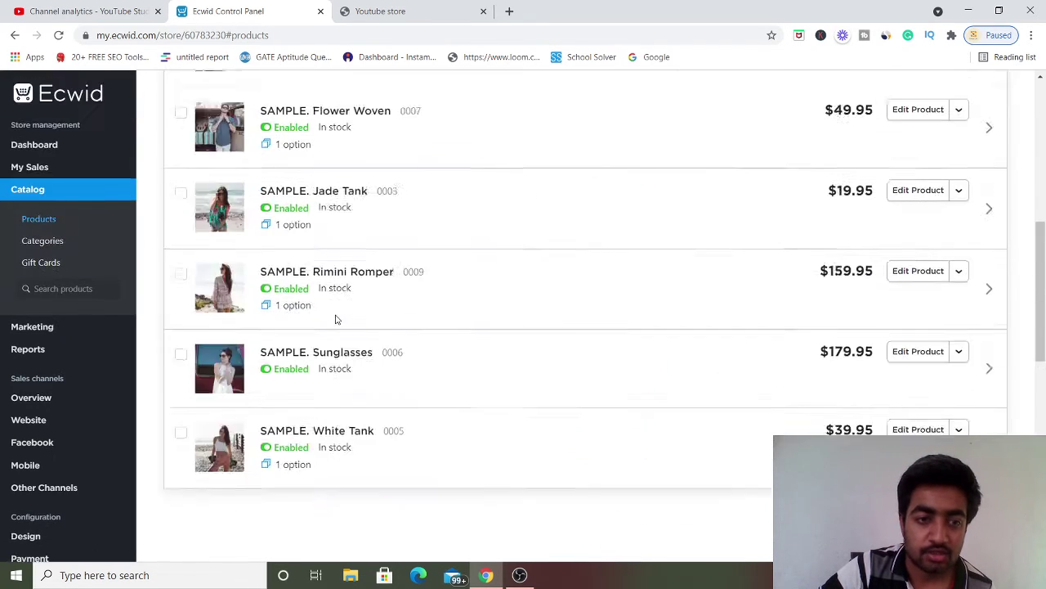
# - Open the SAMPLE. Black Dress product and examine its images, description, pricing, ribbon and subtitle options
pyautogui.scroll(3, 334, 311)
pyautogui.click(344, 291)
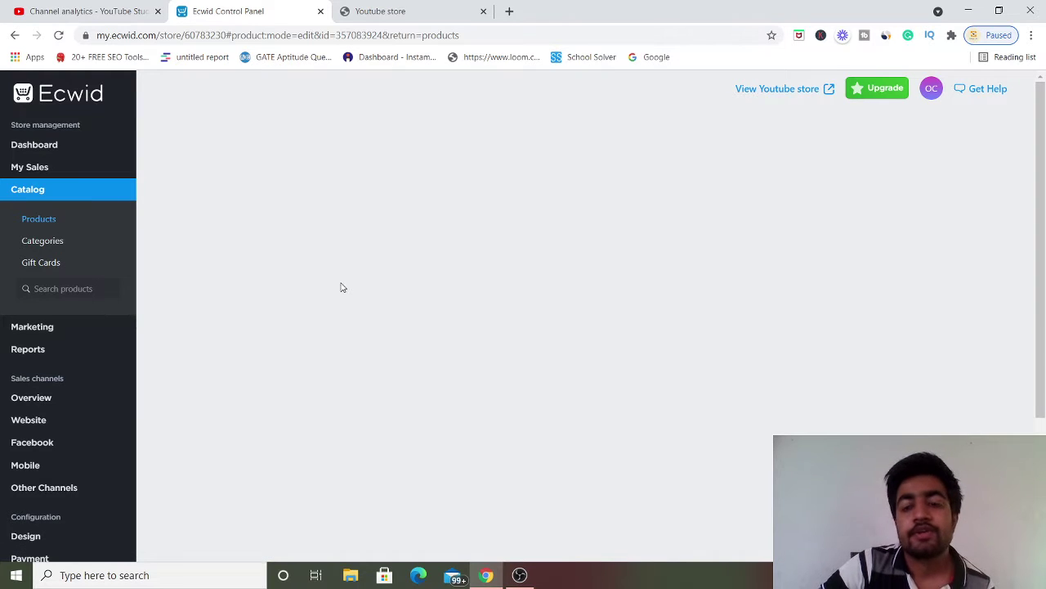
pyautogui.scroll(-2, 362, 240)
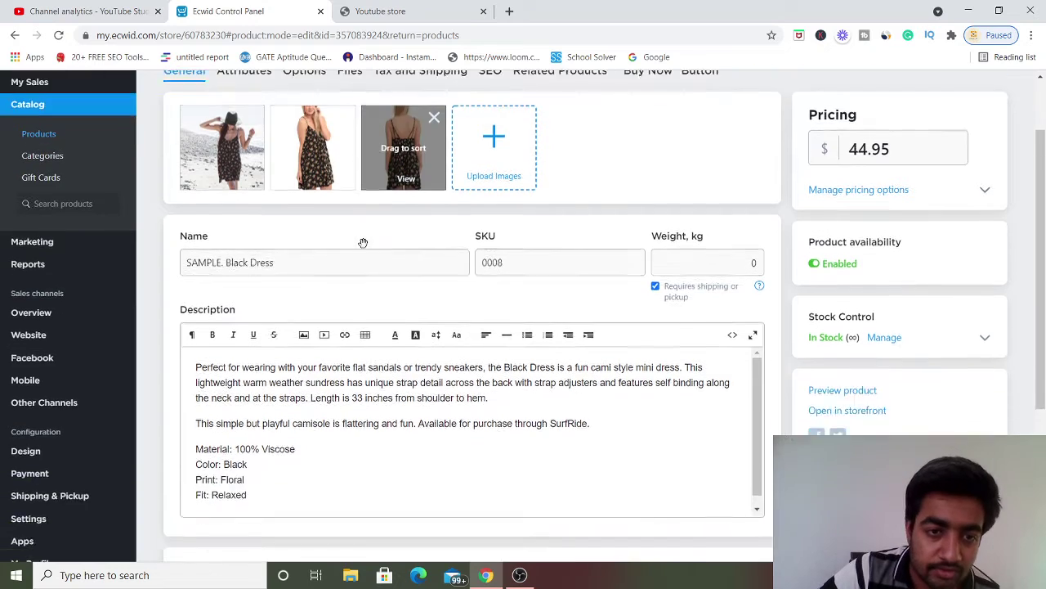
pyautogui.scroll(2, 541, 128)
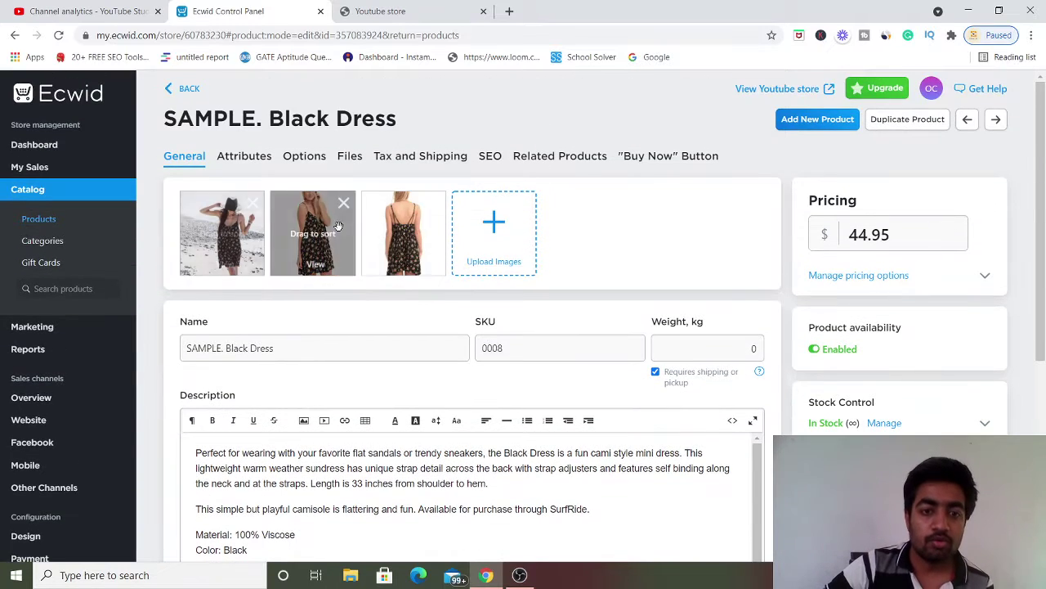
pyautogui.scroll(-3, 561, 247)
pyautogui.scroll(-1, 561, 248)
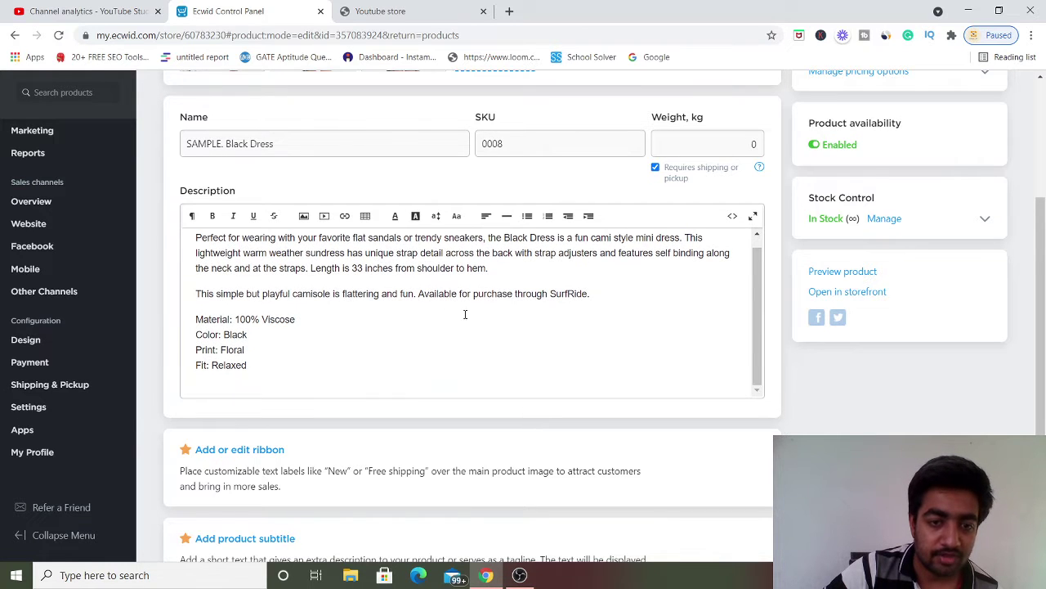
pyautogui.scroll(-2, 617, 430)
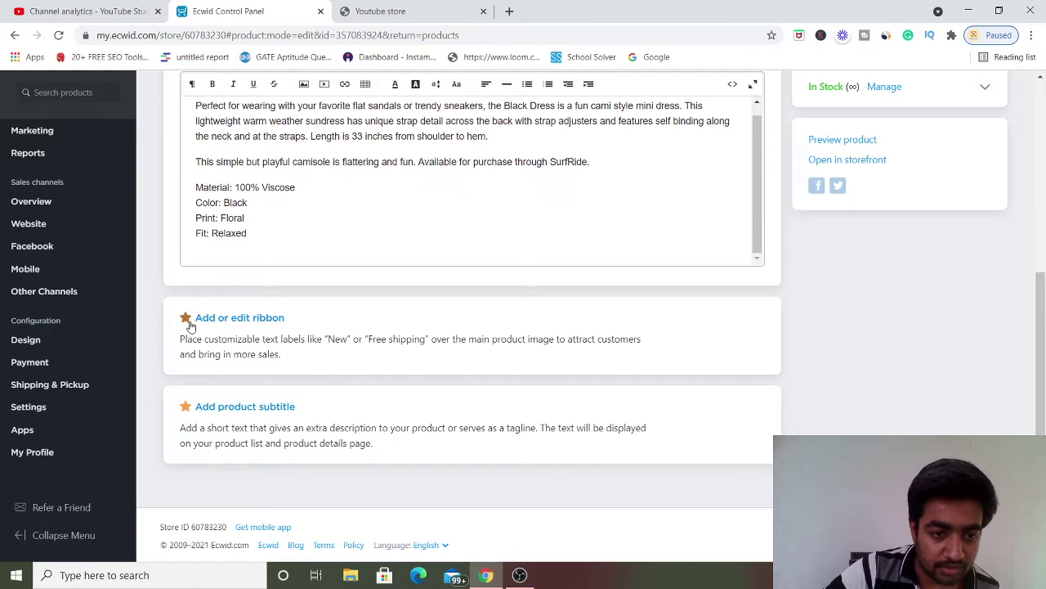
# - Open the Black Dress product's ribbon option and compare the Free, Venture, Business and Unlimited plans
pyautogui.click(233, 322)
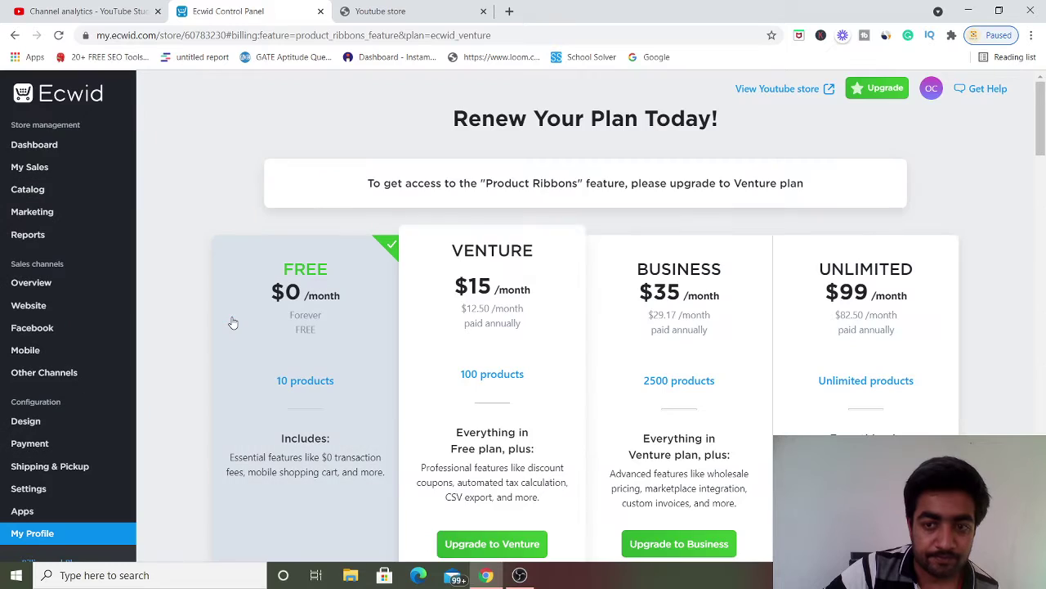
pyautogui.scroll(-2, 521, 383)
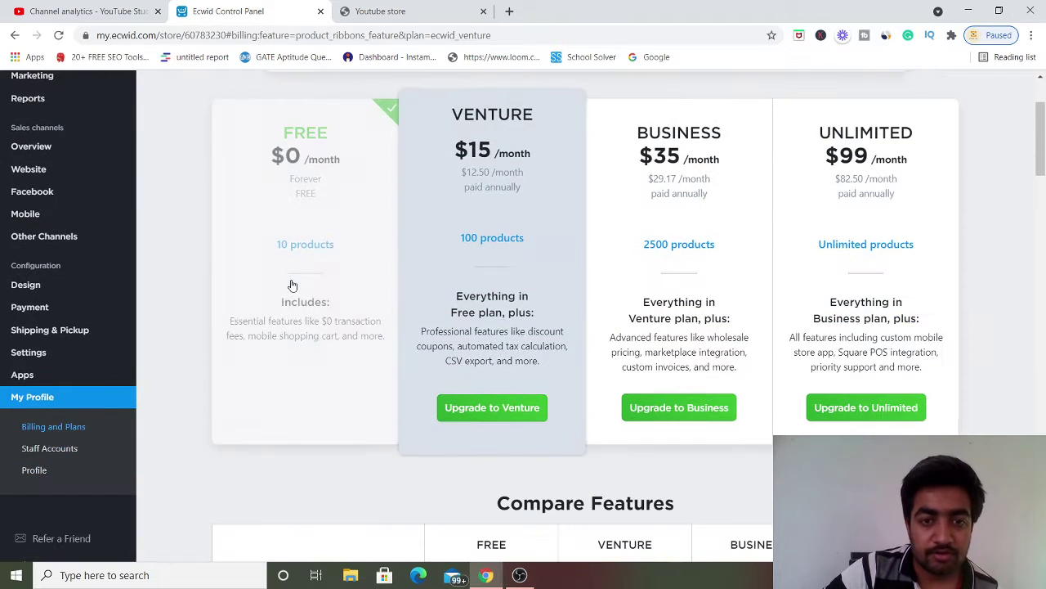
pyautogui.scroll(2, 293, 284)
pyautogui.scroll(-2, 292, 285)
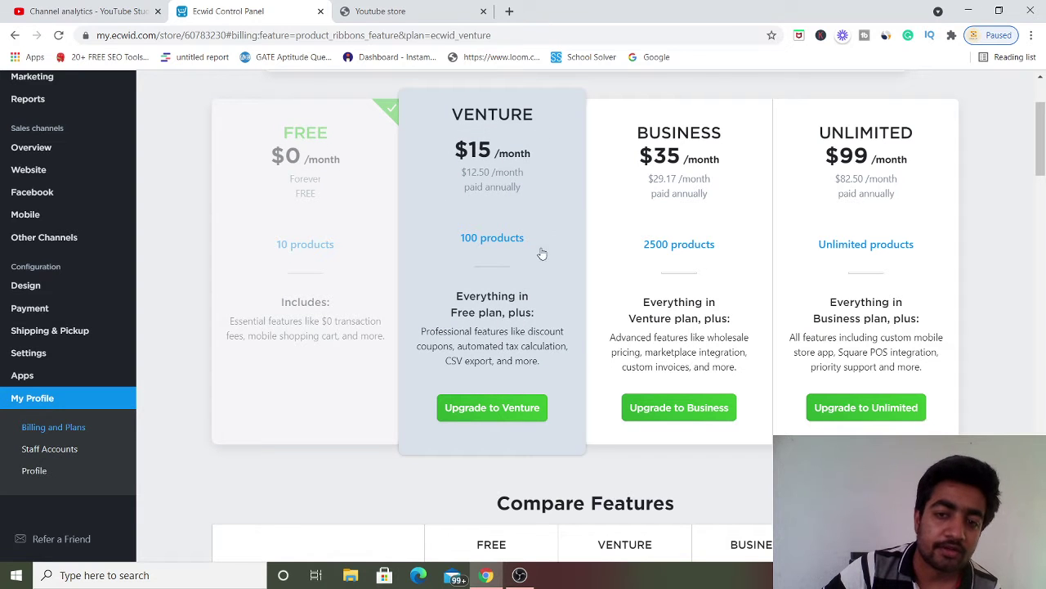
pyautogui.scroll(3, 168, 359)
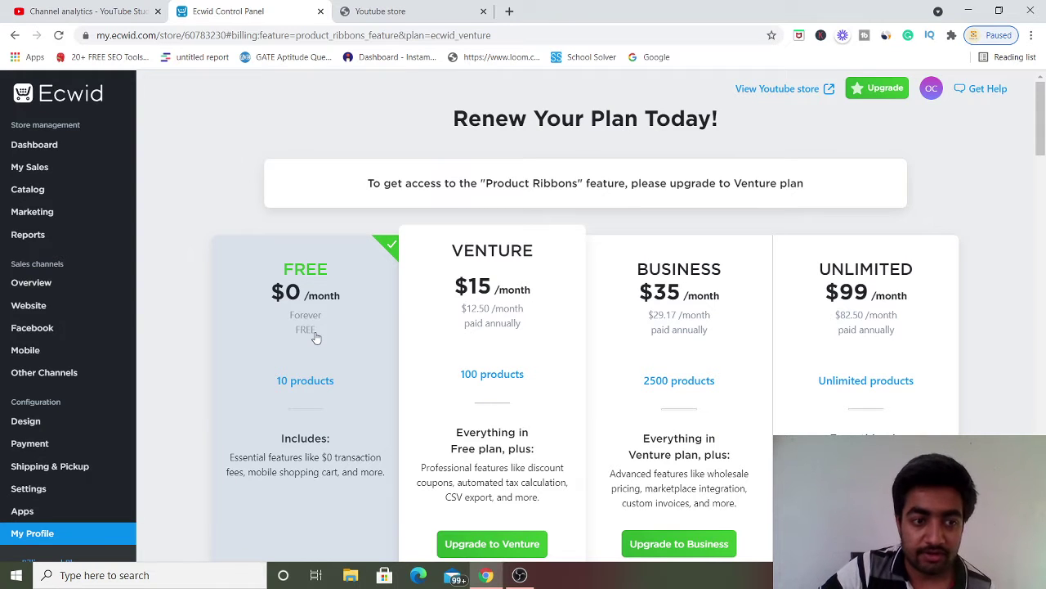
# - View the catalog's Categories page and the Gift Cards page, including the reasons to sell gift cards
pyautogui.moveTo(25, 190)
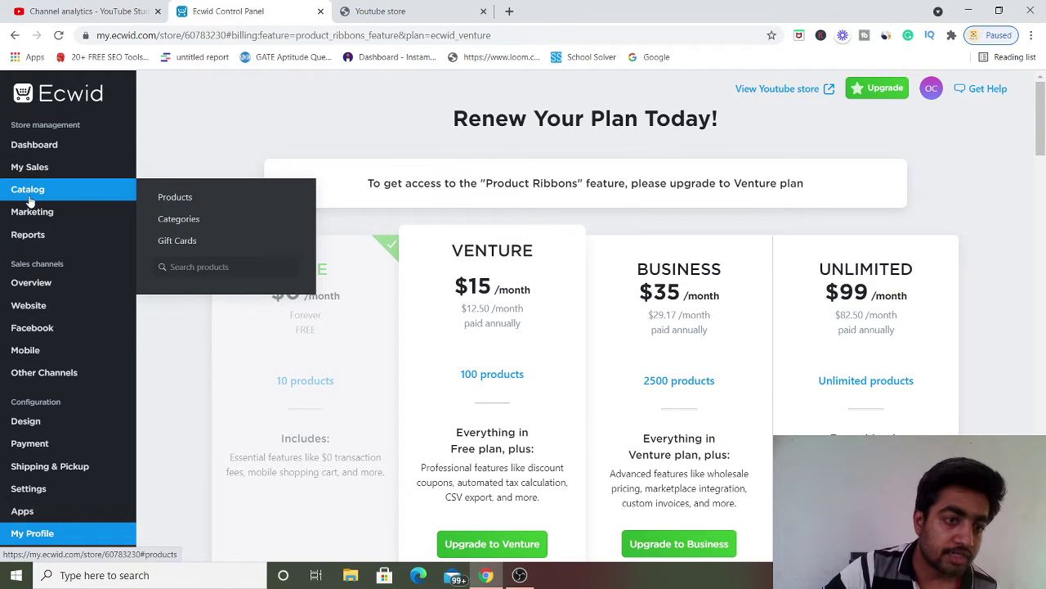
pyautogui.click(185, 219)
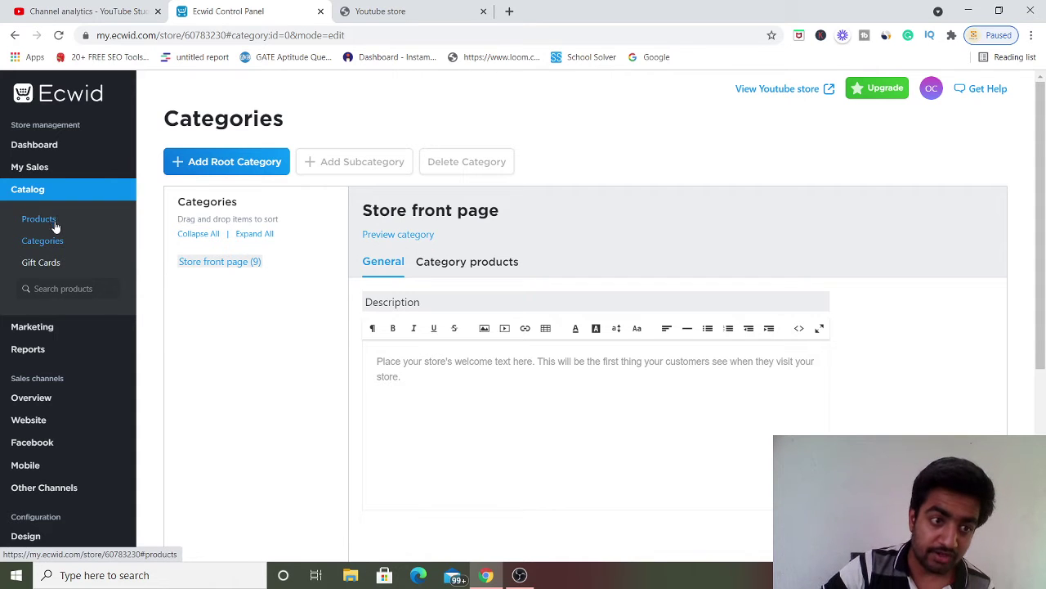
pyautogui.click(51, 261)
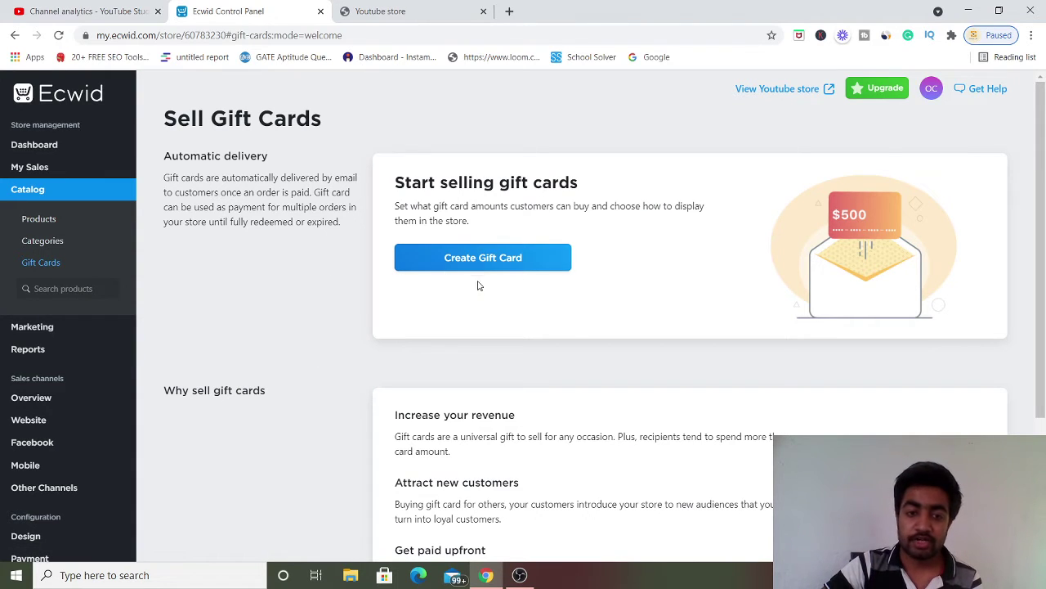
pyautogui.scroll(-1, 526, 286)
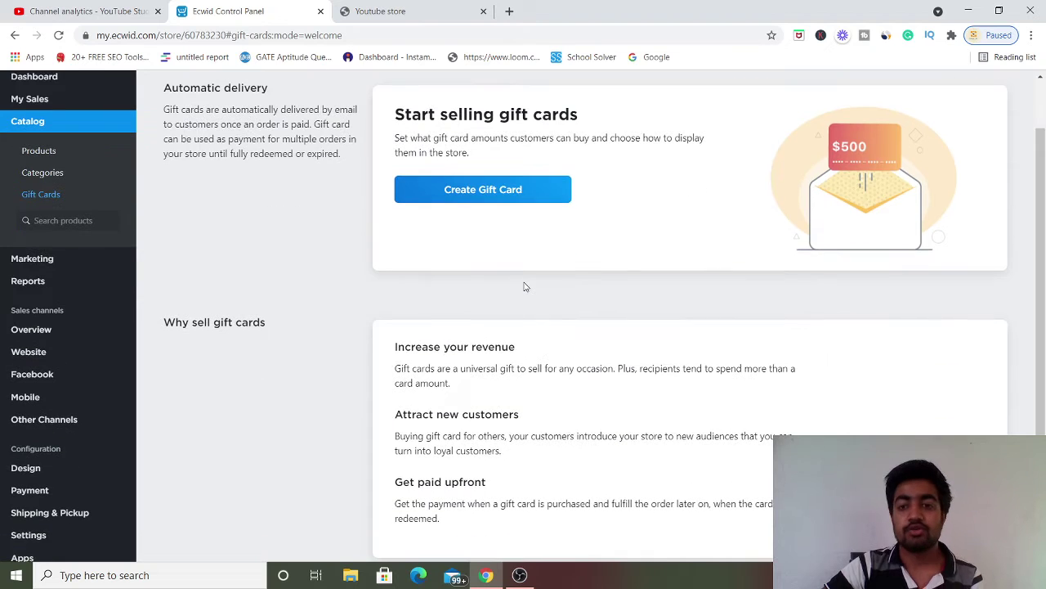
pyautogui.scroll(-1, 526, 286)
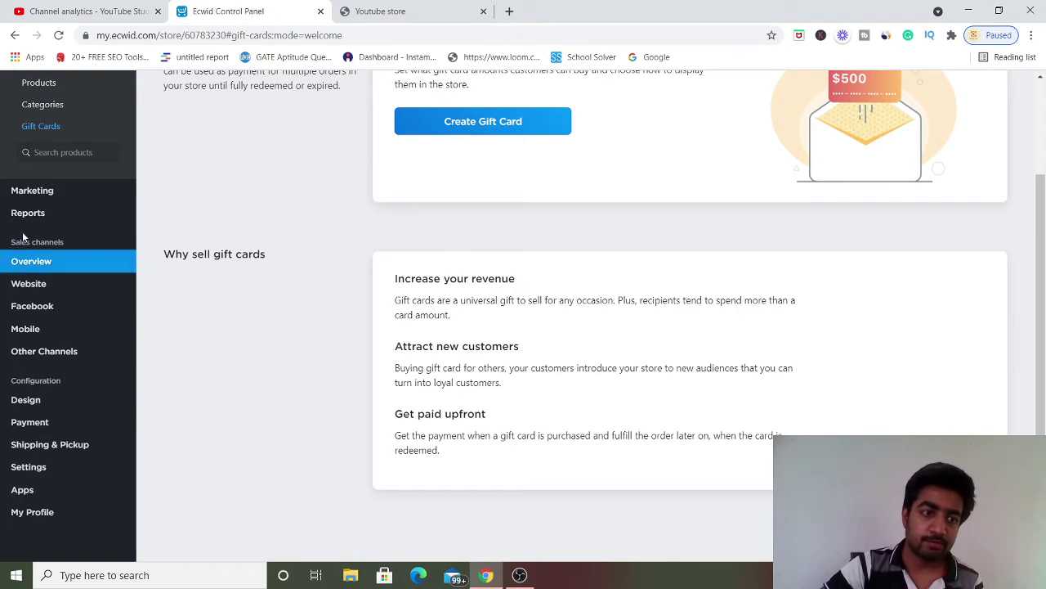
# - Review the Marketing overview, covering Google and Facebook advertising, abandoned carts, coupons, discounts, remarketing, emails, newsletters and analytics
pyautogui.click(33, 192)
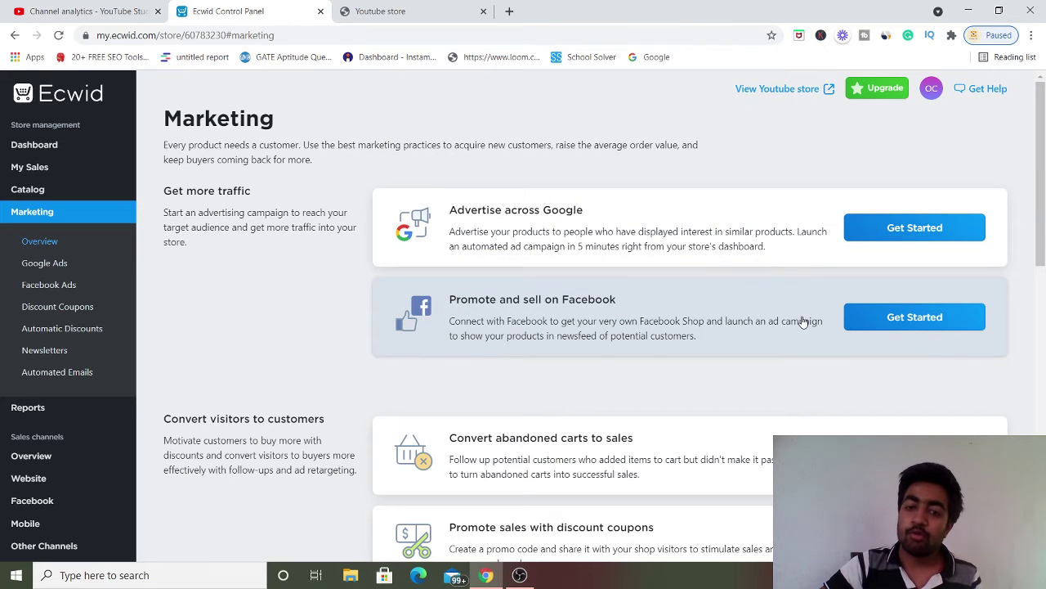
pyautogui.scroll(-3, 803, 321)
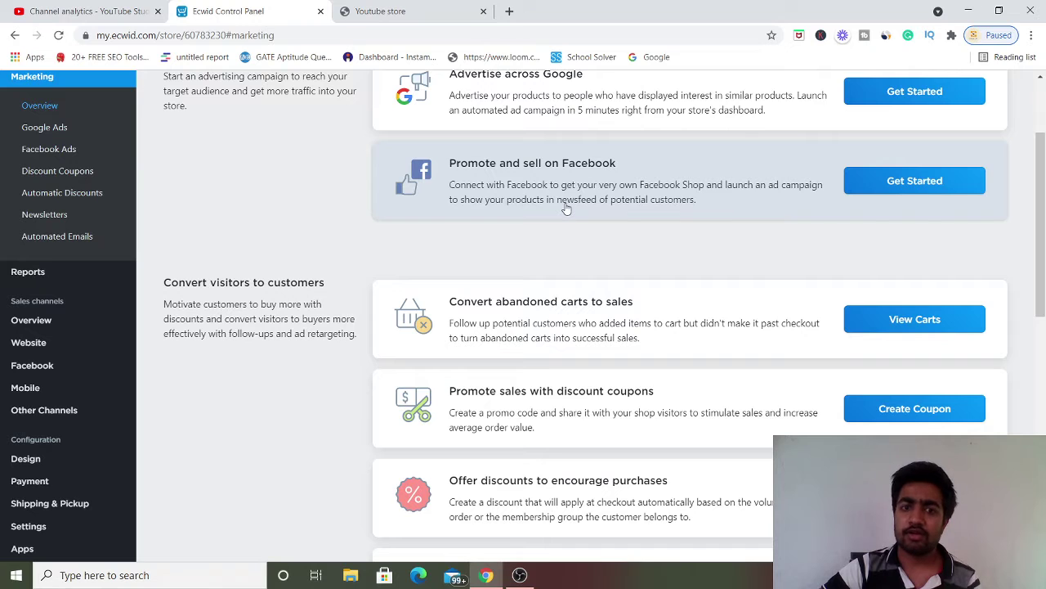
pyautogui.scroll(-1, 560, 227)
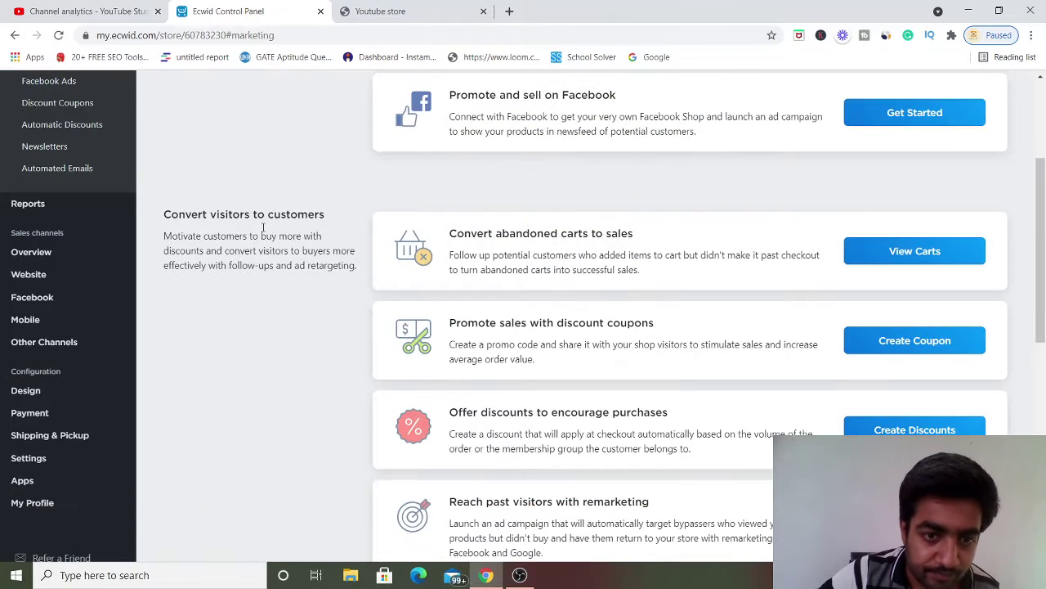
pyautogui.scroll(-2, 561, 259)
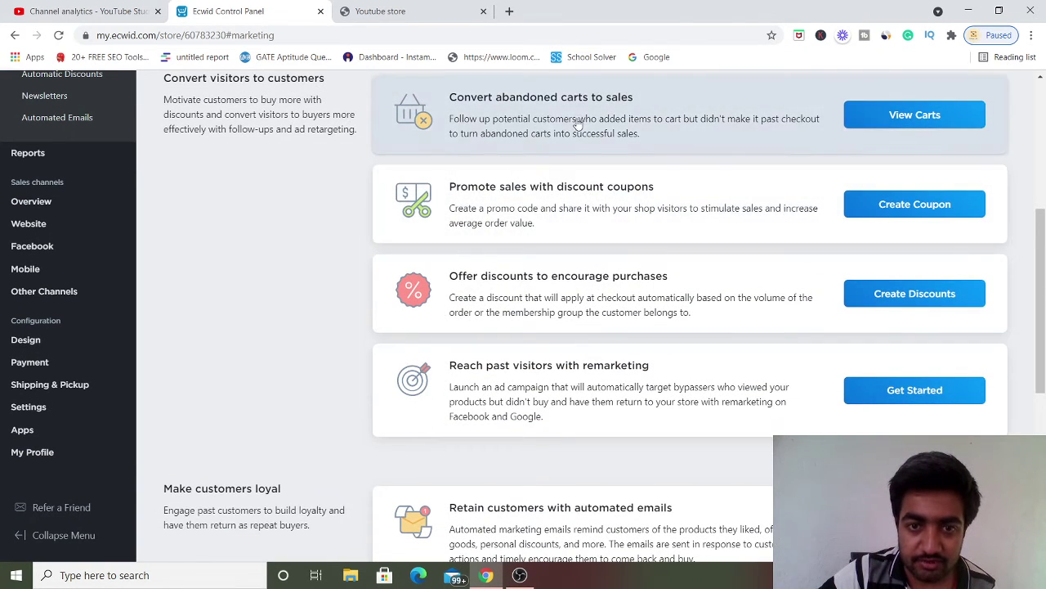
pyautogui.scroll(-1, 588, 226)
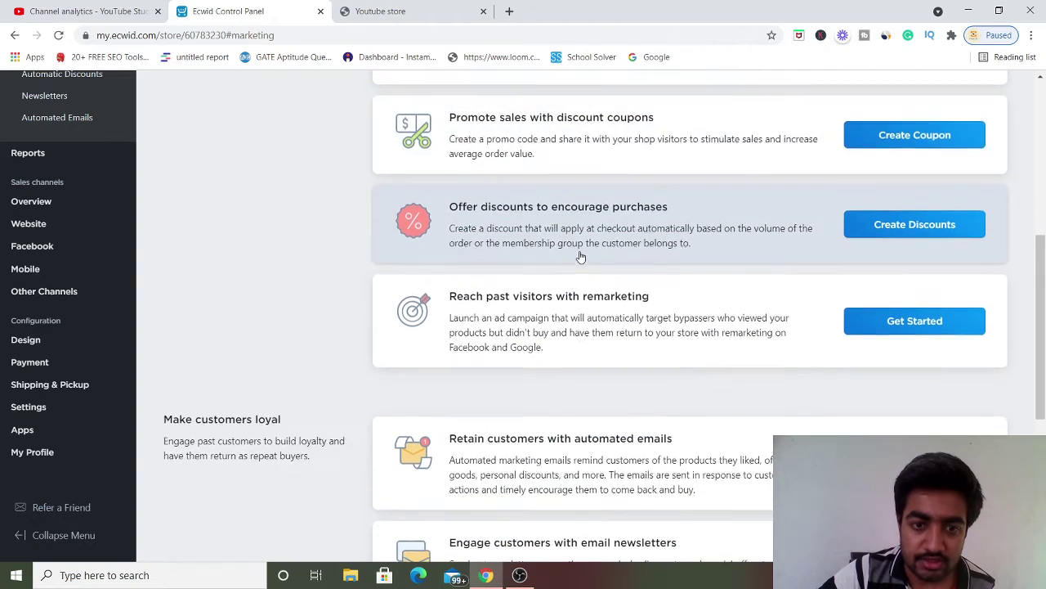
pyautogui.scroll(-2, 581, 257)
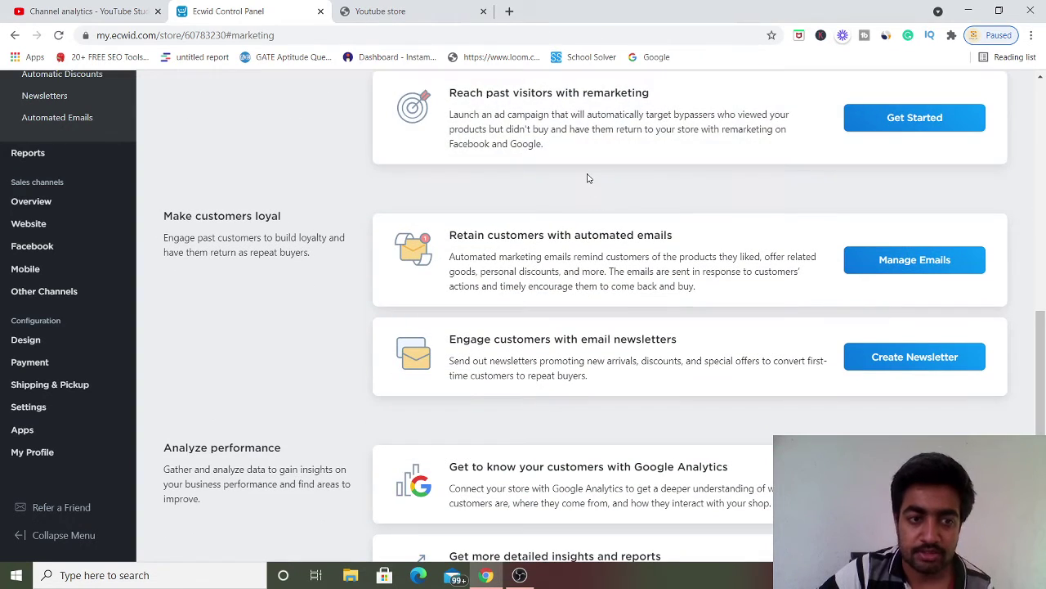
pyautogui.scroll(-3, 587, 178)
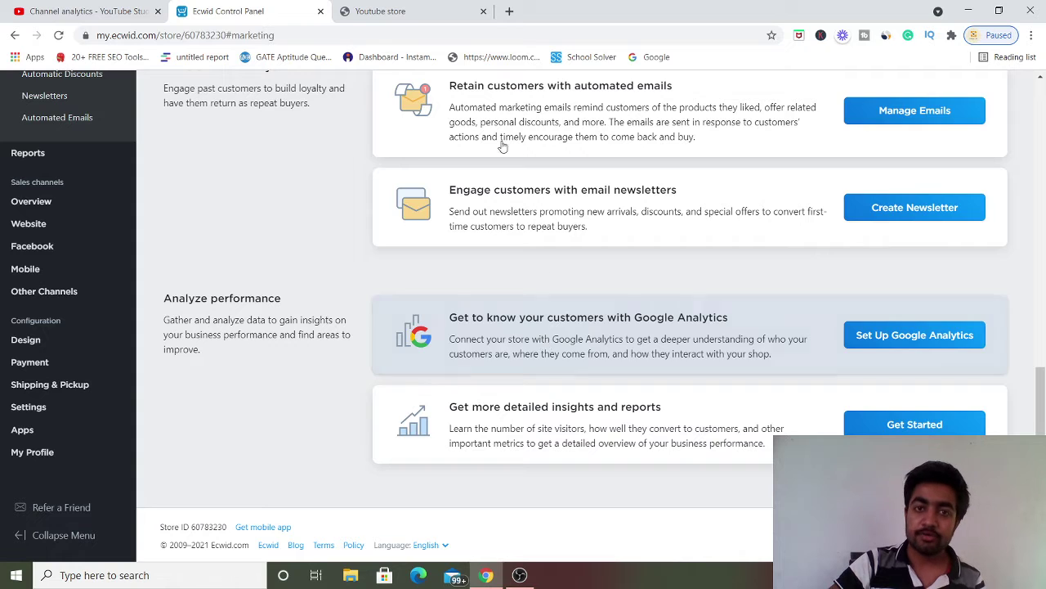
pyautogui.click(508, 12)
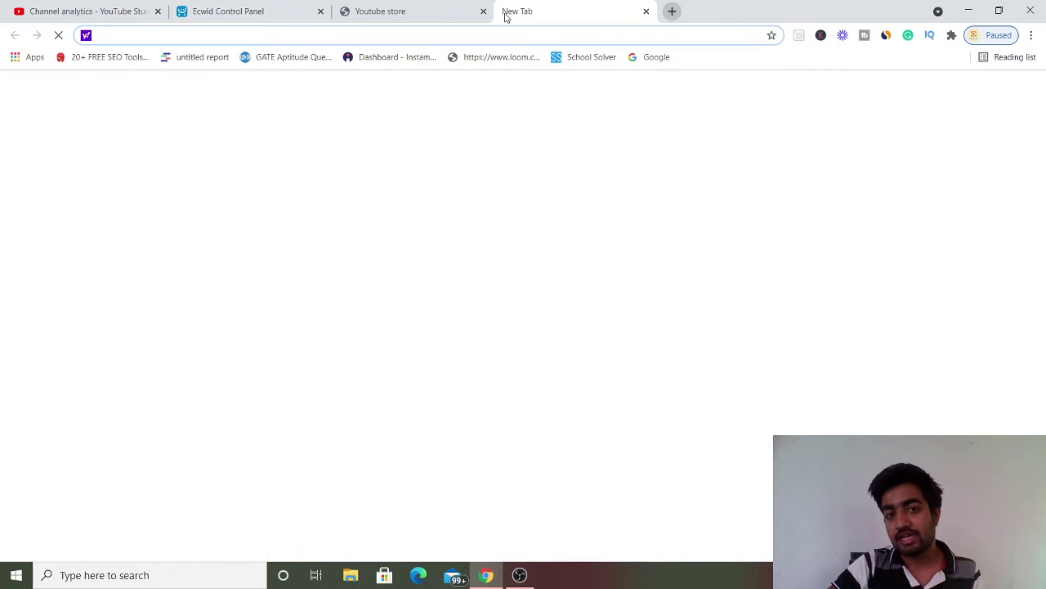
pyautogui.click(270, 12)
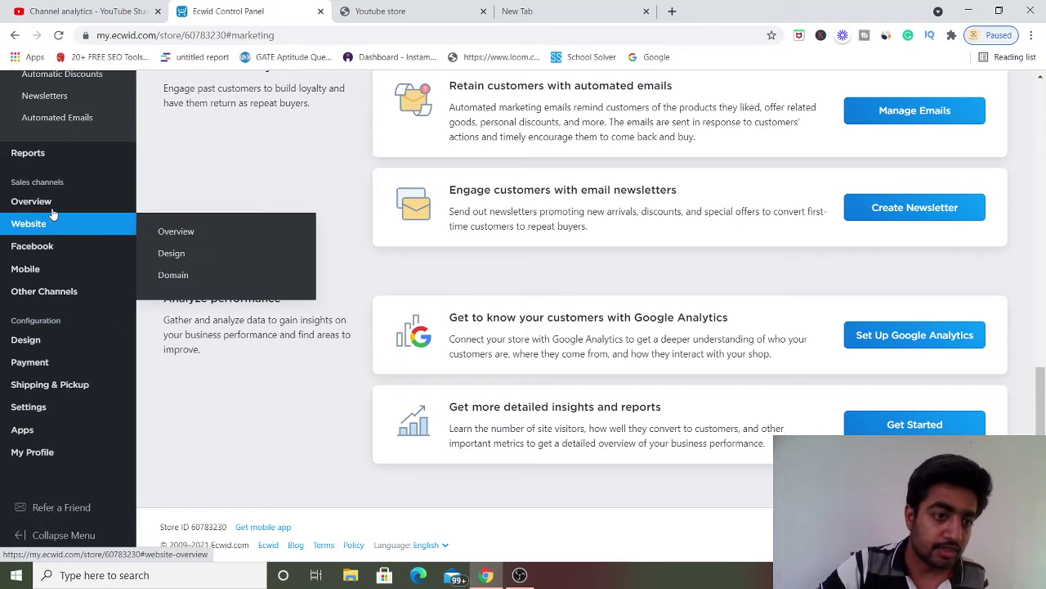
# - View the Mobile, Facebook and Sell on Instagram sales channel pages, examining the Instagram selling benefits
pyautogui.click(82, 268)
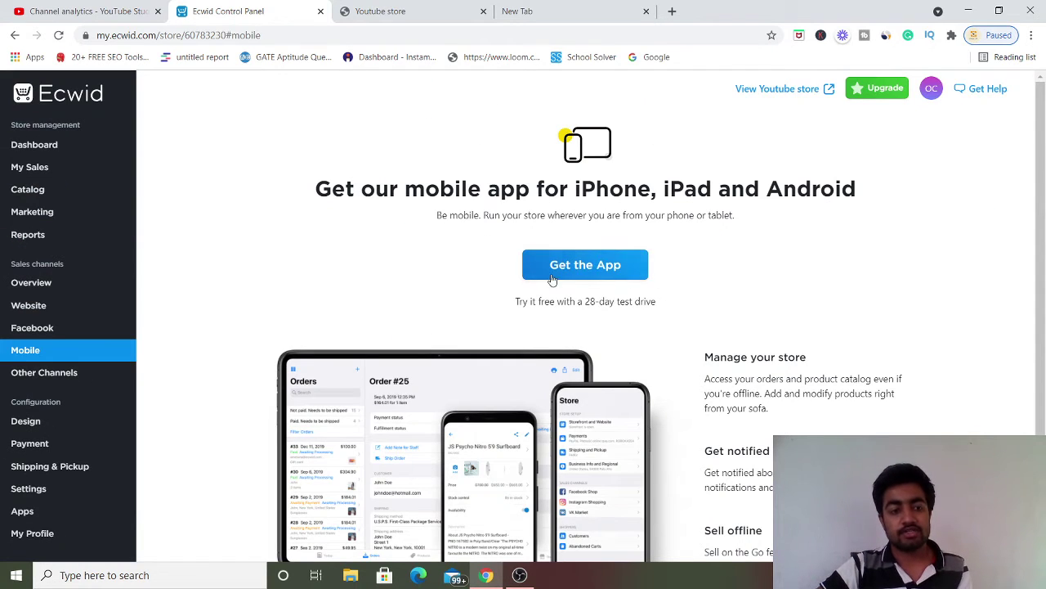
pyautogui.click(20, 330)
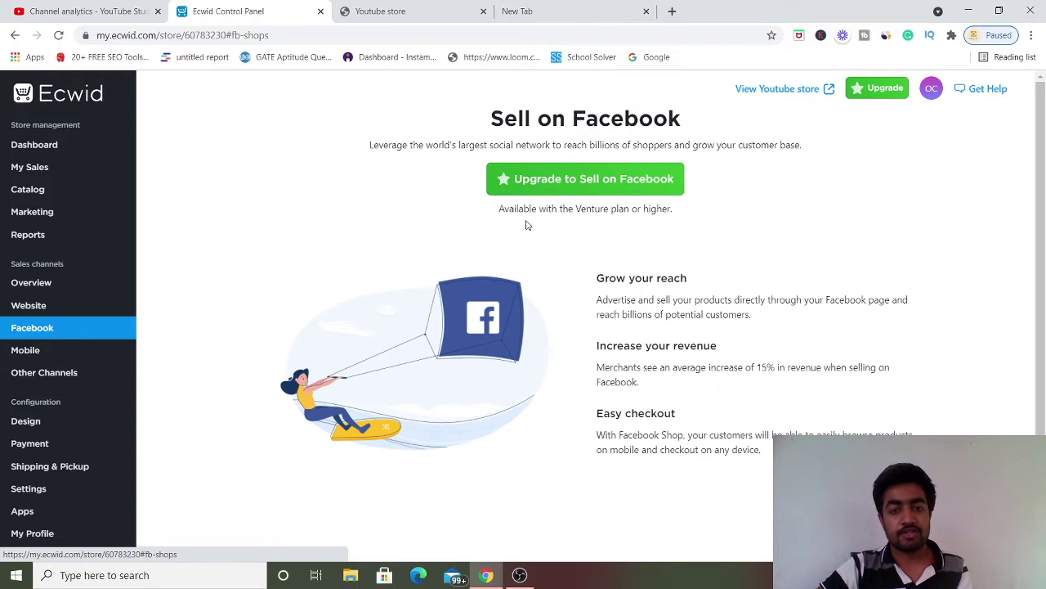
pyautogui.click(72, 373)
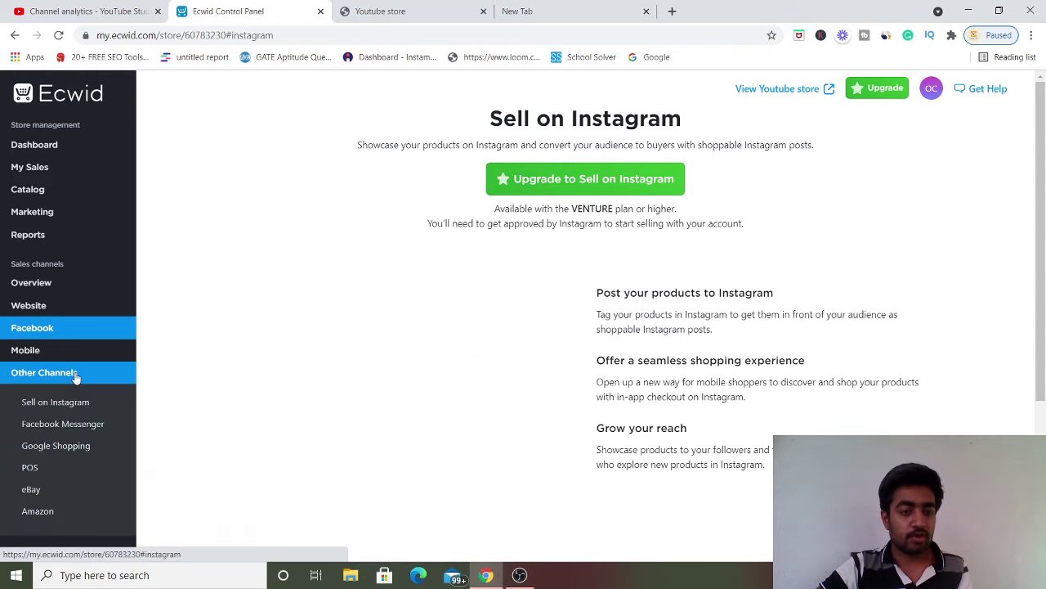
pyautogui.scroll(-2, 585, 314)
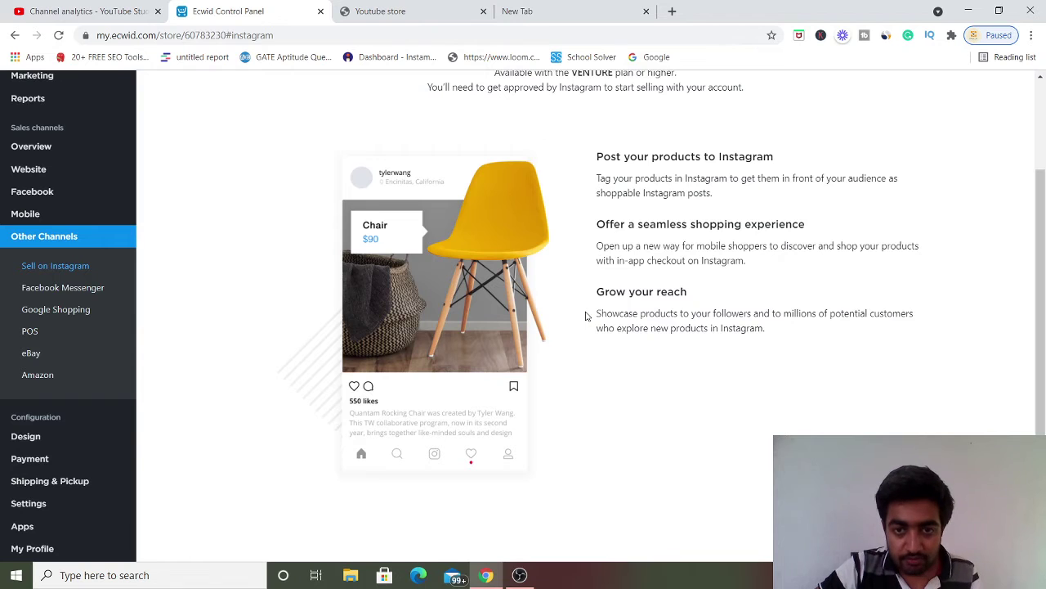
pyautogui.scroll(-1, 585, 315)
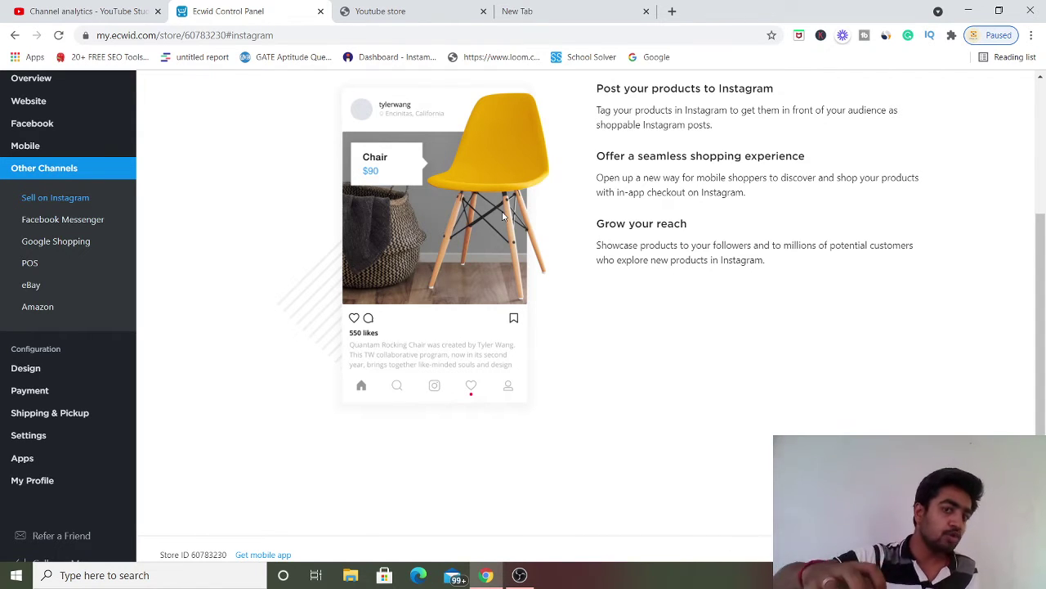
pyautogui.scroll(-1, 503, 216)
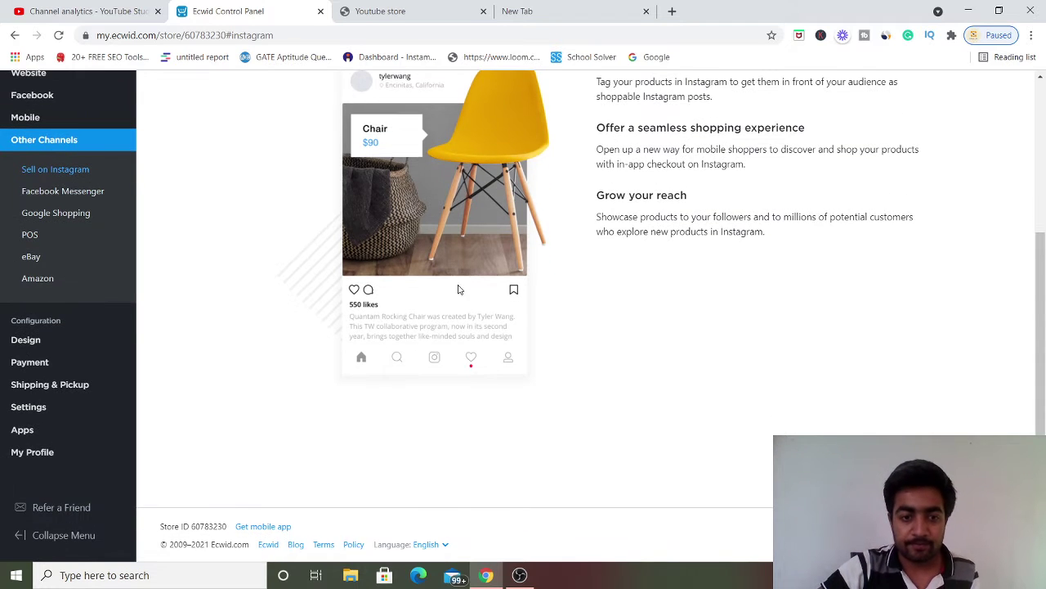
pyautogui.scroll(3, 460, 290)
pyautogui.scroll(-2, 470, 284)
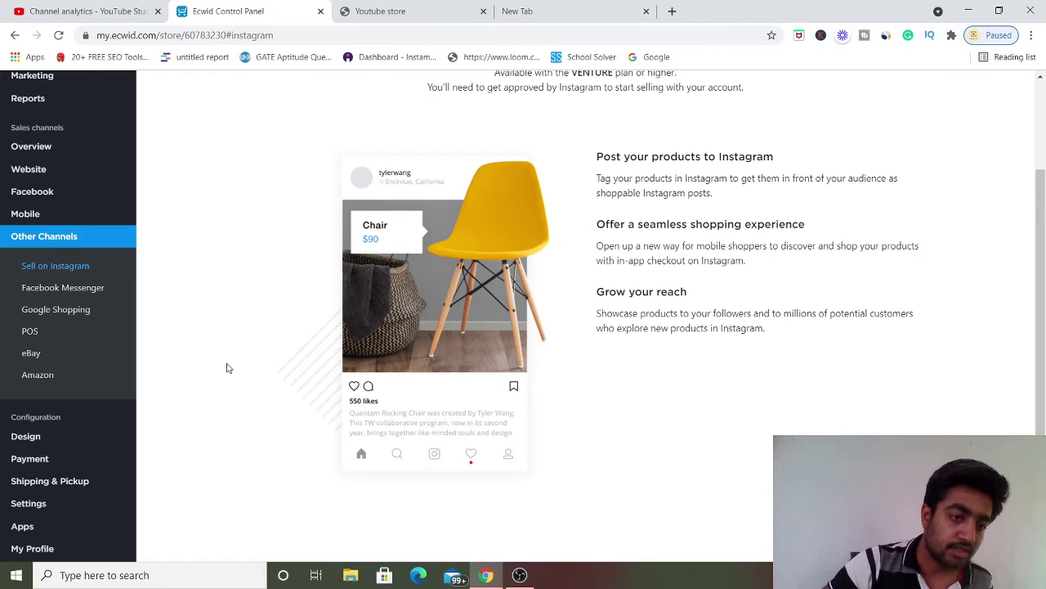
# - View the Facebook Messenger and Google Shopping channel pages, including the automated Google Shopping option
pyautogui.click(80, 298)
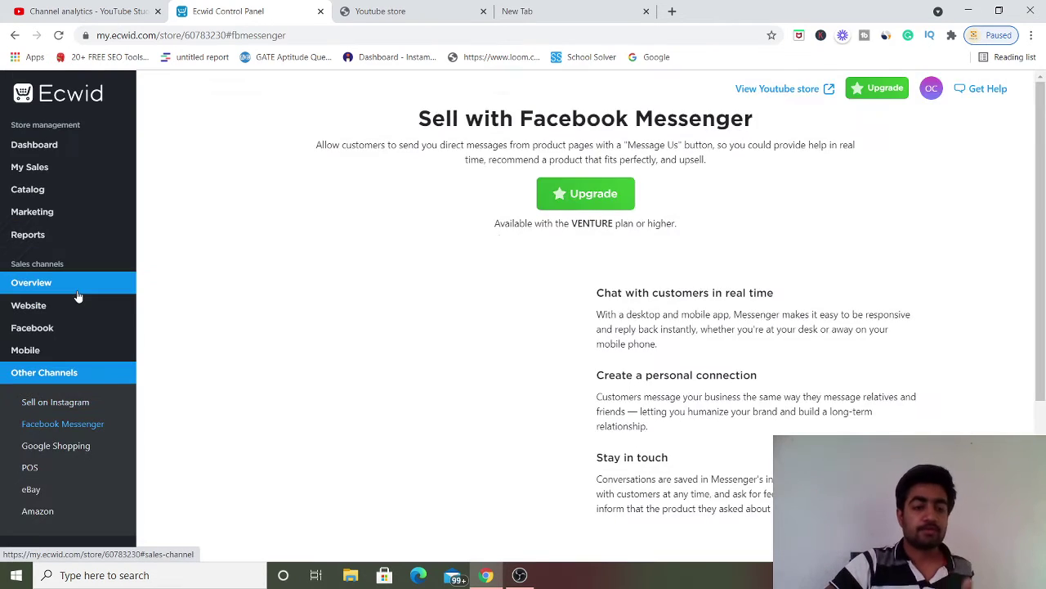
pyautogui.scroll(-2, 79, 297)
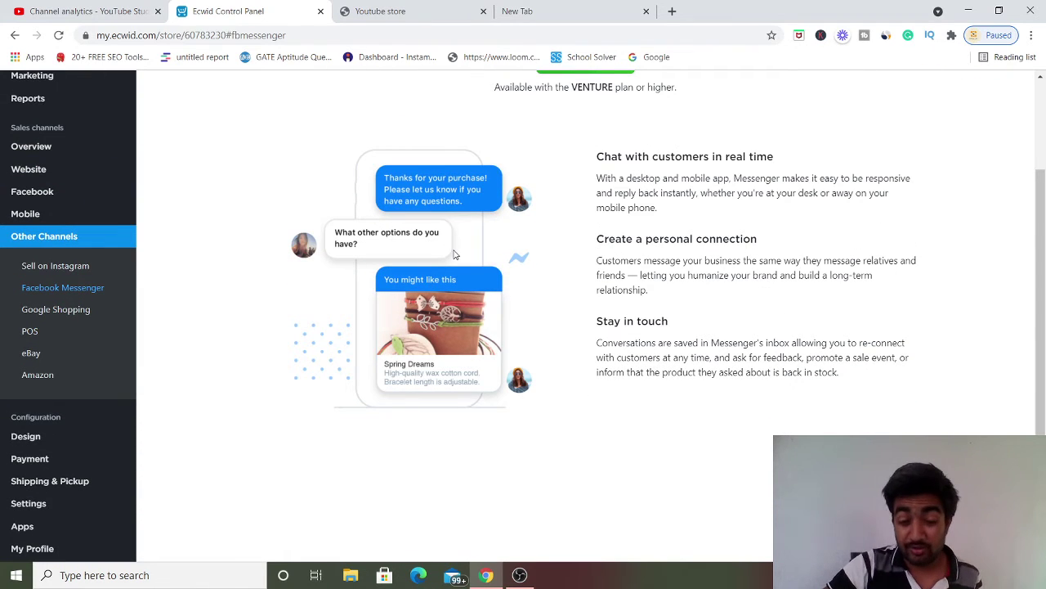
pyautogui.click(65, 311)
pyautogui.scroll(-2, 605, 205)
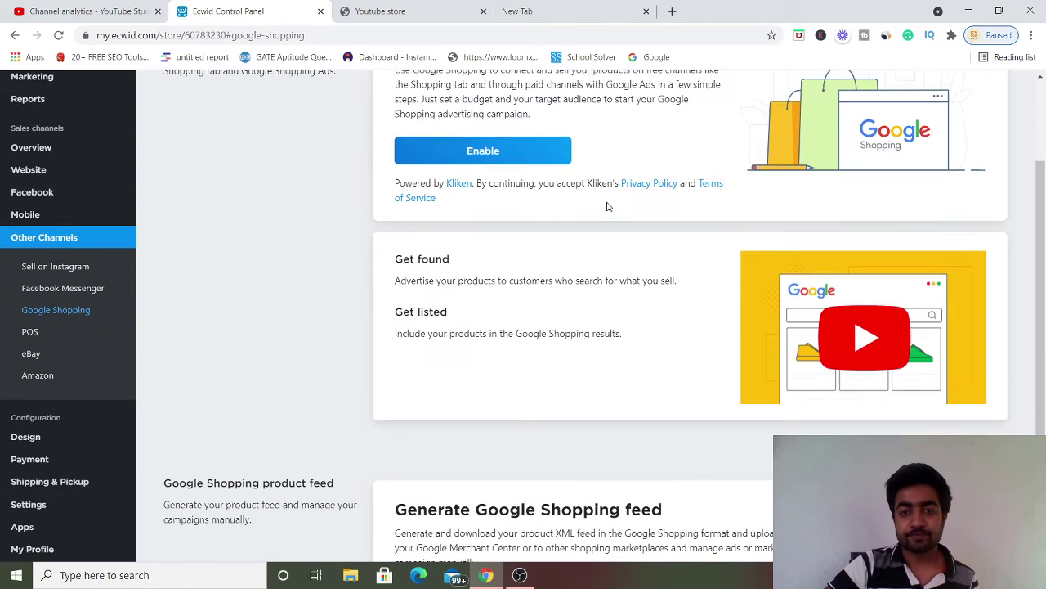
pyautogui.scroll(2, 318, 324)
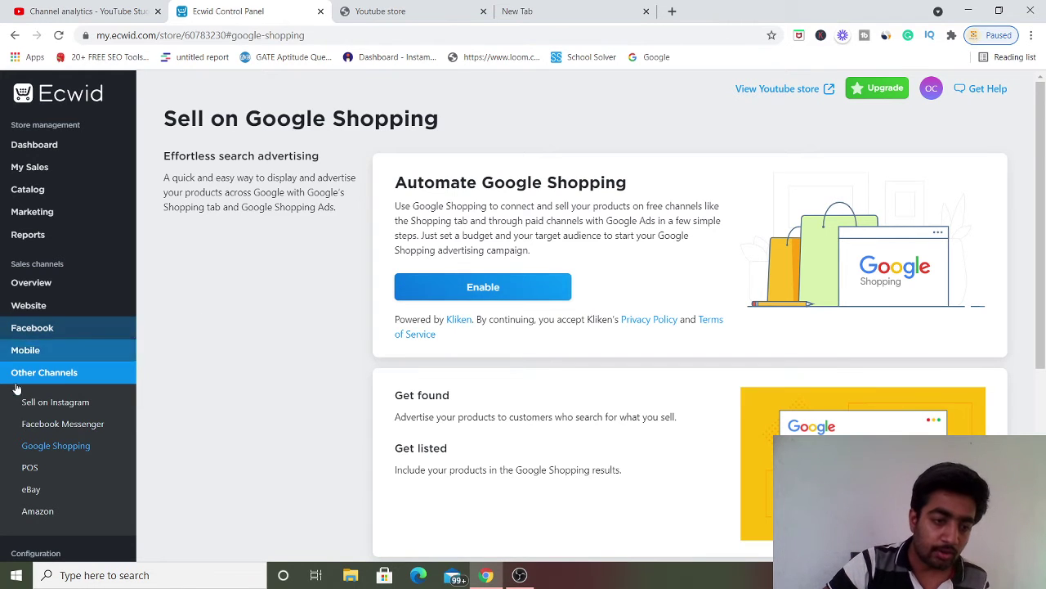
# - Review the POS integrations for selling offline, including the Square reader, Square register, Clover and Vend
pyautogui.scroll(-2, 24, 408)
pyautogui.click(27, 335)
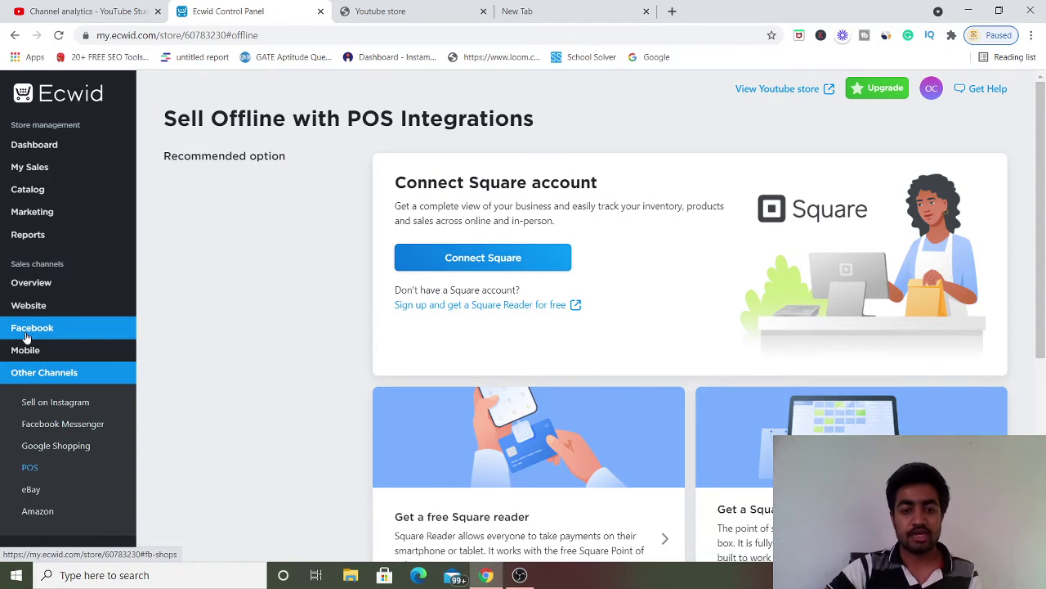
pyautogui.scroll(-3, 33, 384)
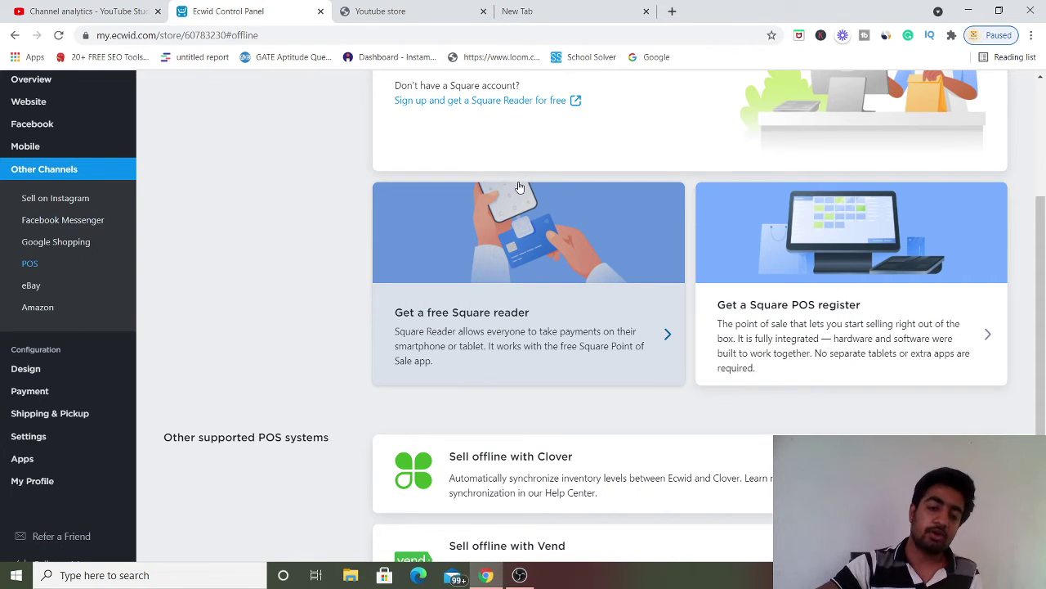
pyautogui.scroll(-1, 620, 321)
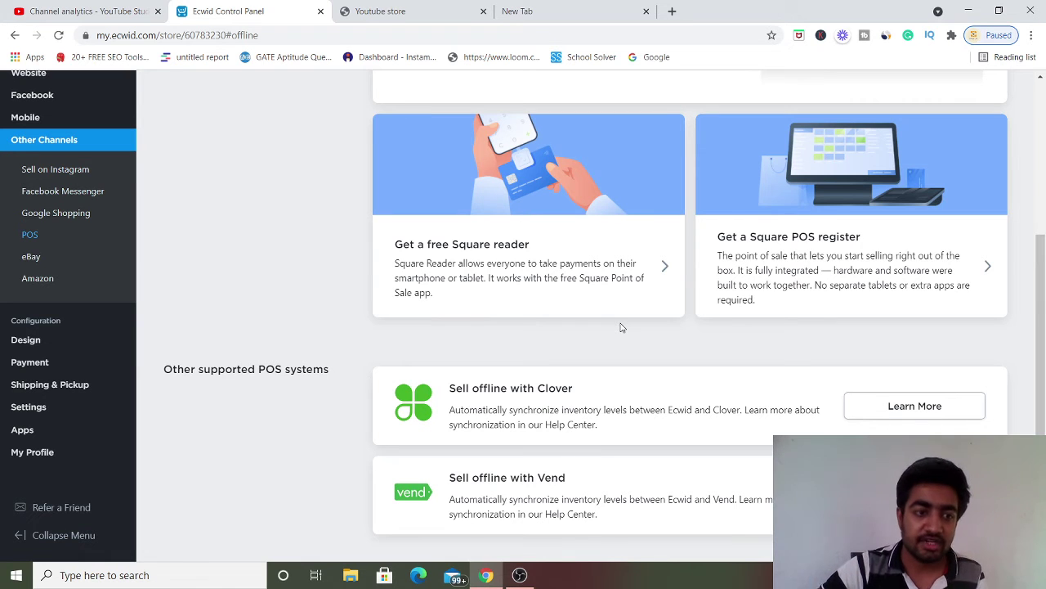
# - Examine the eBay and Amazon channel pages for their selling features and plan requirements
pyautogui.click(37, 256)
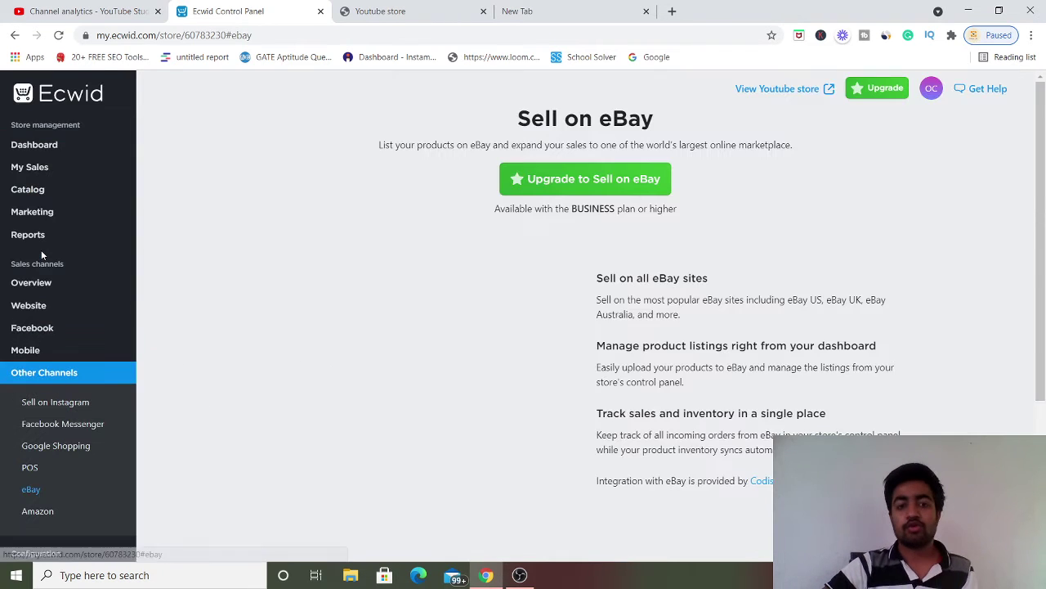
pyautogui.scroll(-2, 429, 352)
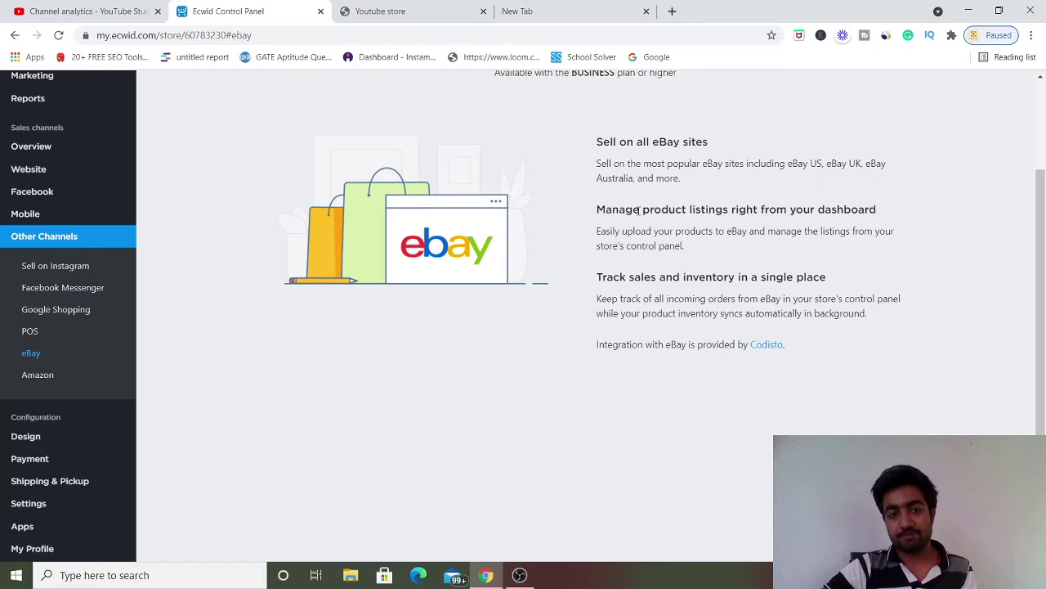
pyautogui.scroll(-1, 507, 361)
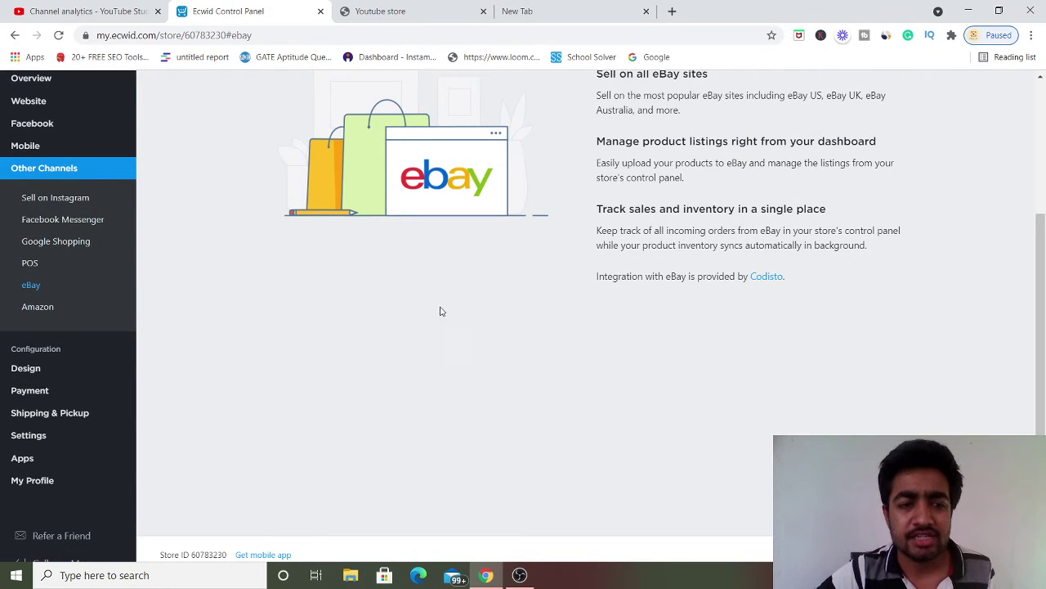
pyautogui.click(36, 307)
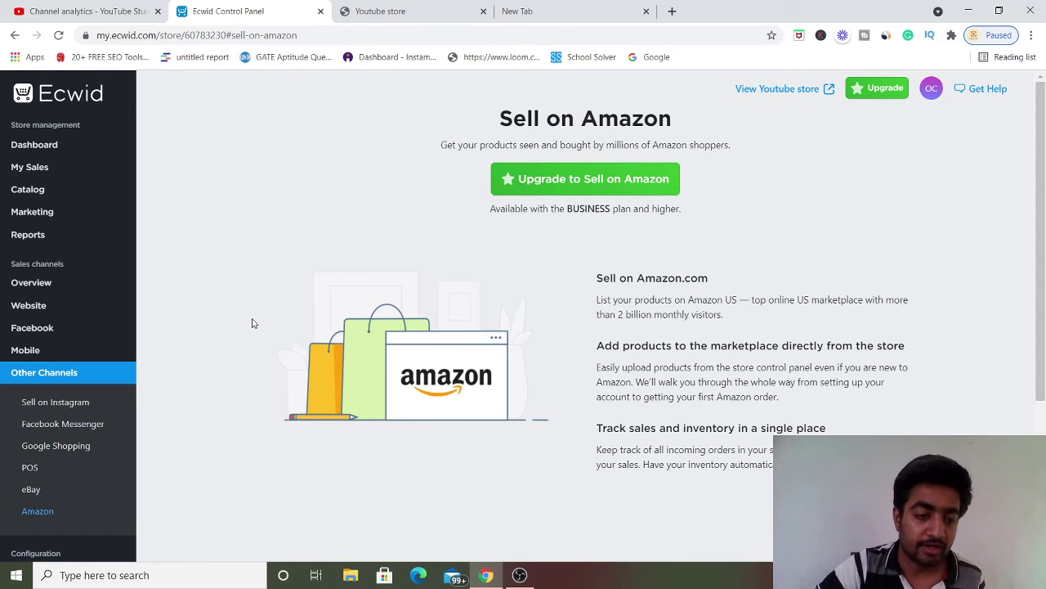
pyautogui.scroll(-1, 94, 442)
# - Review the store's design settings for image size, image aspect ratio and product card details and layout
pyautogui.scroll(-4, 94, 442)
pyautogui.click(37, 340)
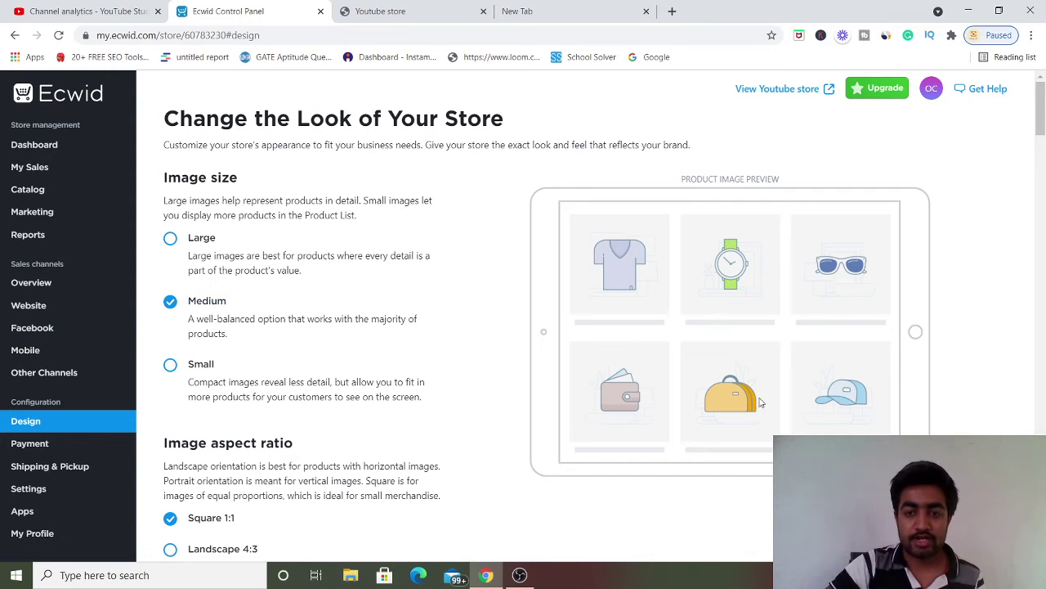
pyautogui.scroll(-4, 439, 341)
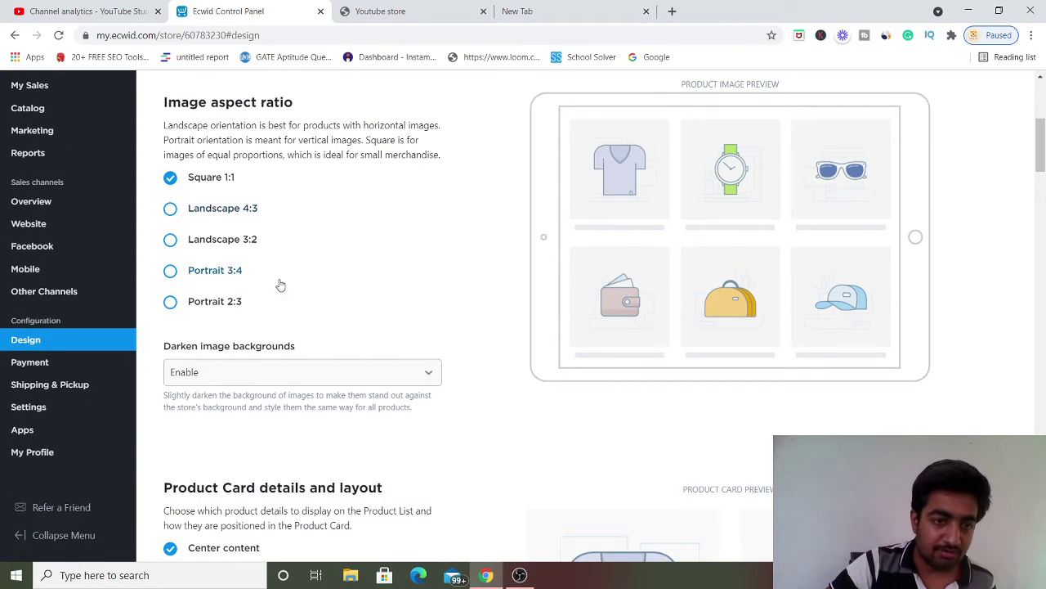
pyautogui.scroll(-7, 628, 431)
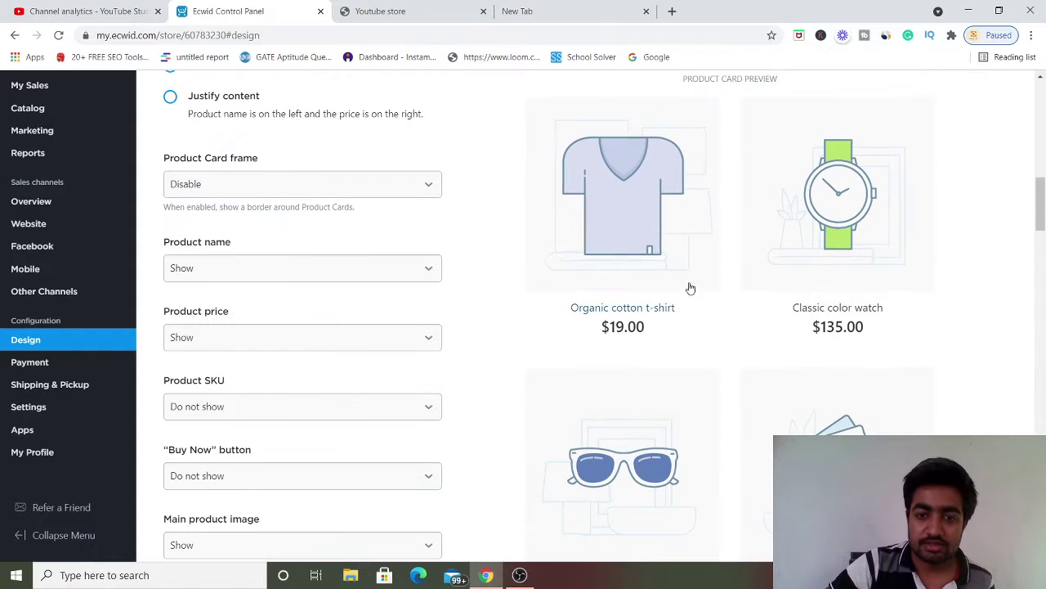
pyautogui.scroll(-2, 466, 270)
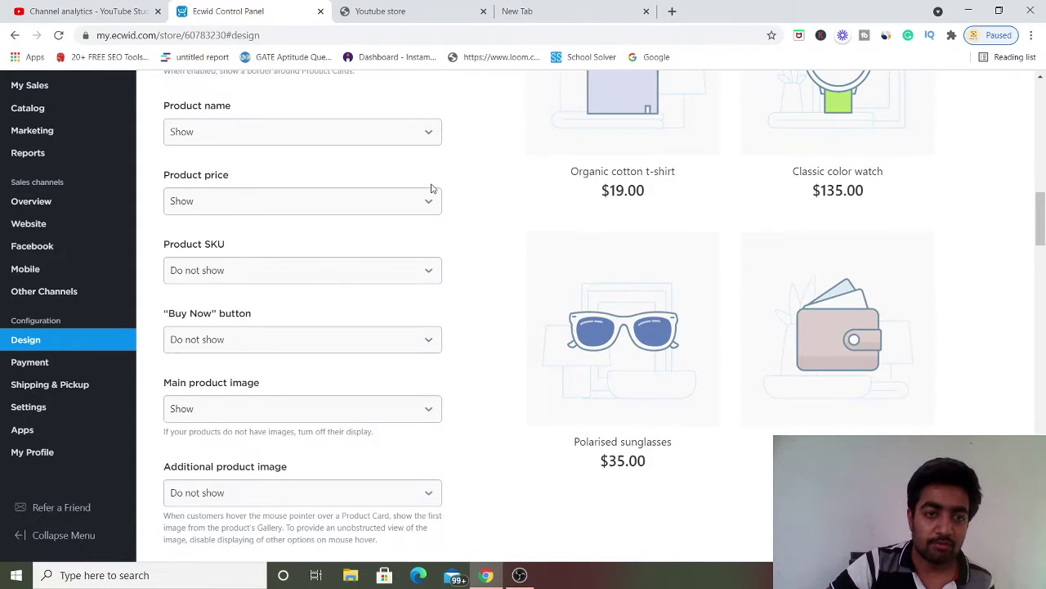
pyautogui.scroll(2, 327, 237)
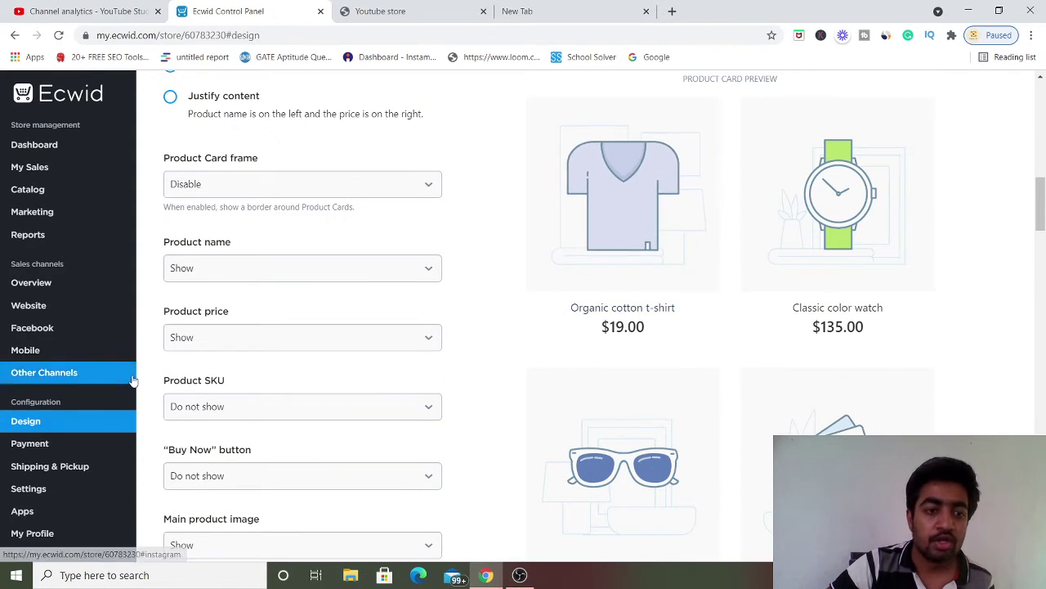
# - Review the store's payment settings, covering the current methods and the Stripe, Square and PayPal options
pyautogui.scroll(-2, 276, 420)
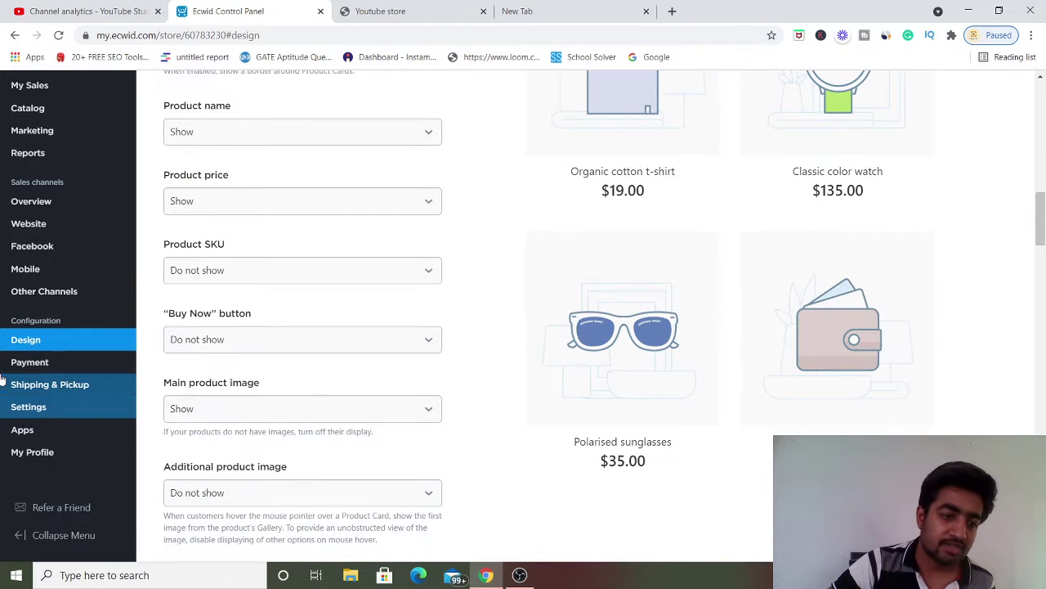
pyautogui.click(29, 363)
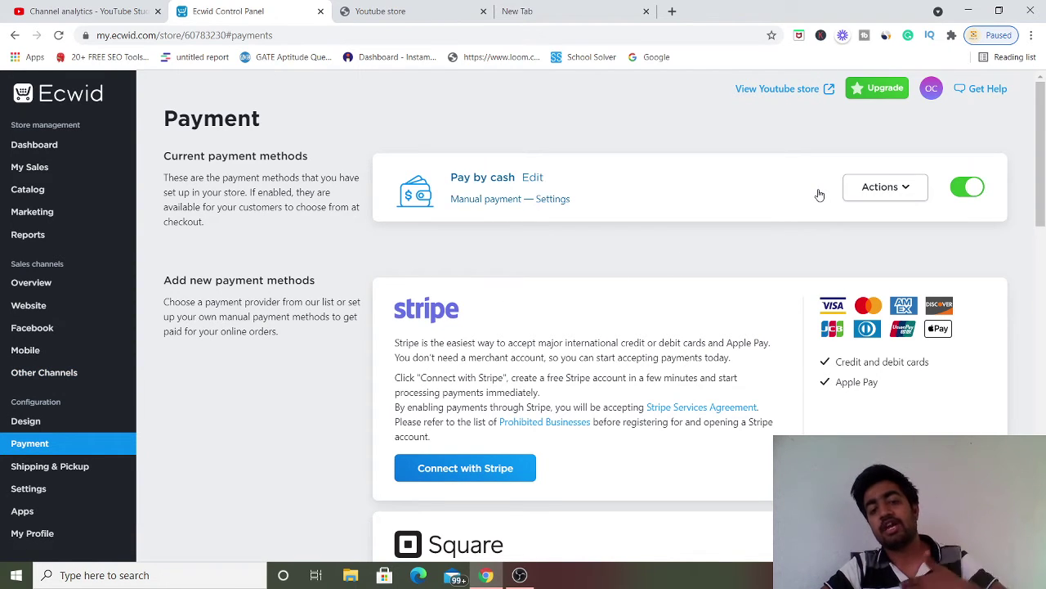
pyautogui.scroll(-3, 672, 299)
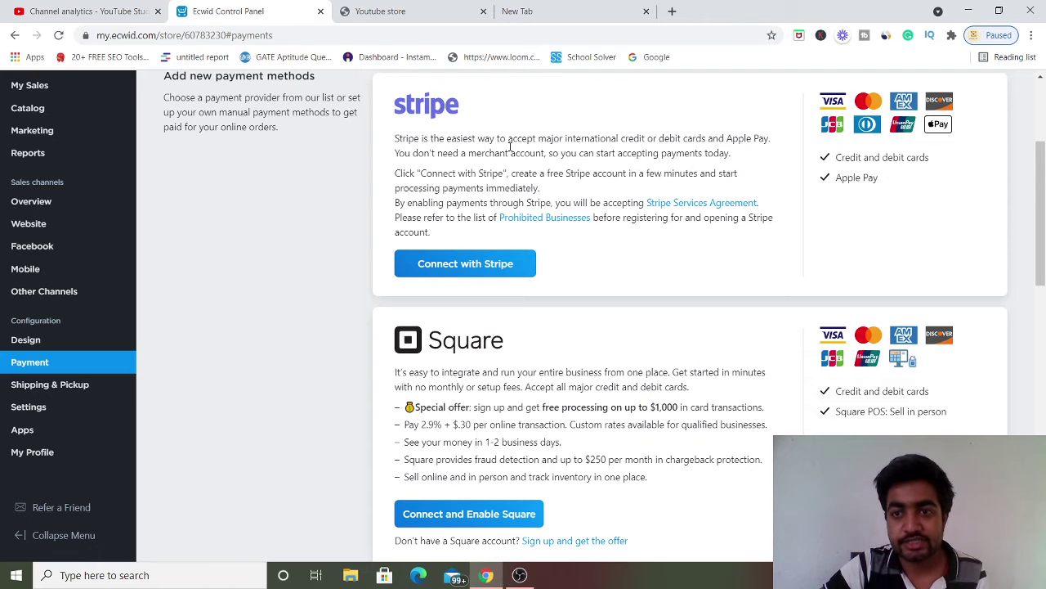
pyautogui.scroll(-5, 535, 168)
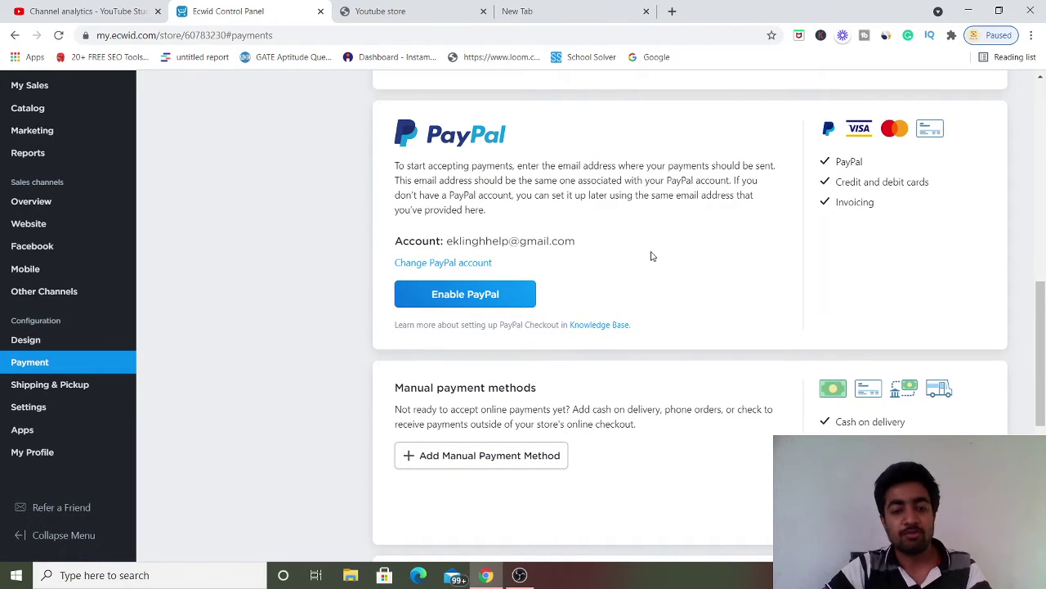
pyautogui.scroll(-1, 651, 255)
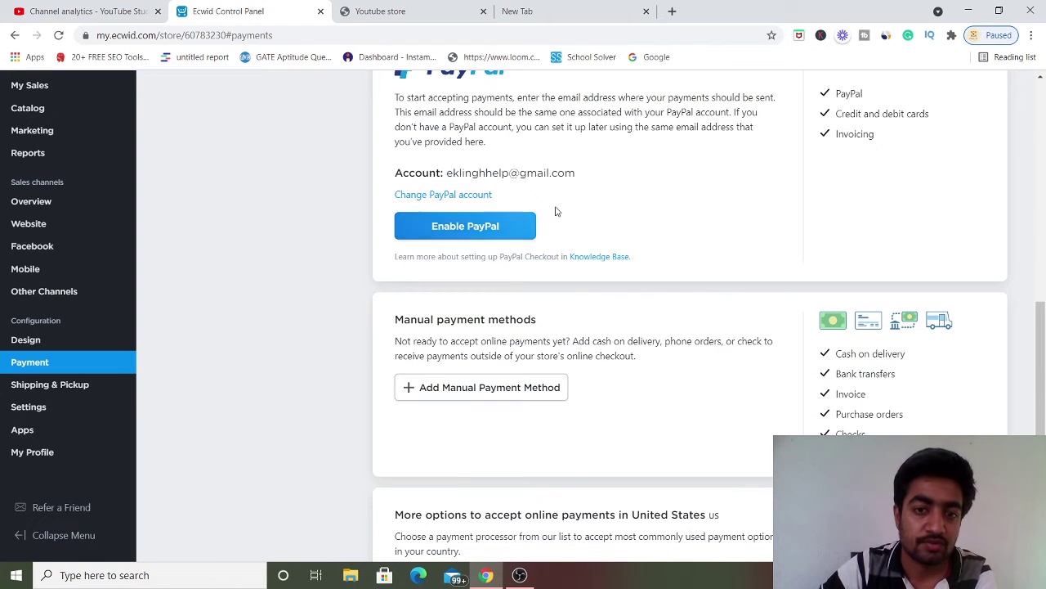
# - View the form for adding a manual payment method, and return to the payment settings without saving one
pyautogui.scroll(-3, 490, 264)
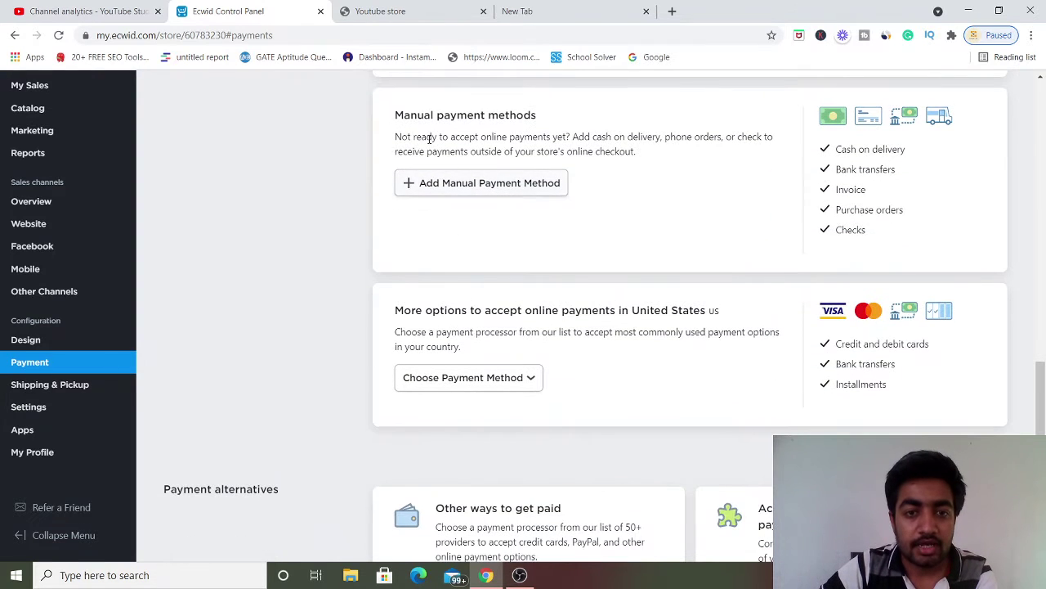
pyautogui.click(492, 180)
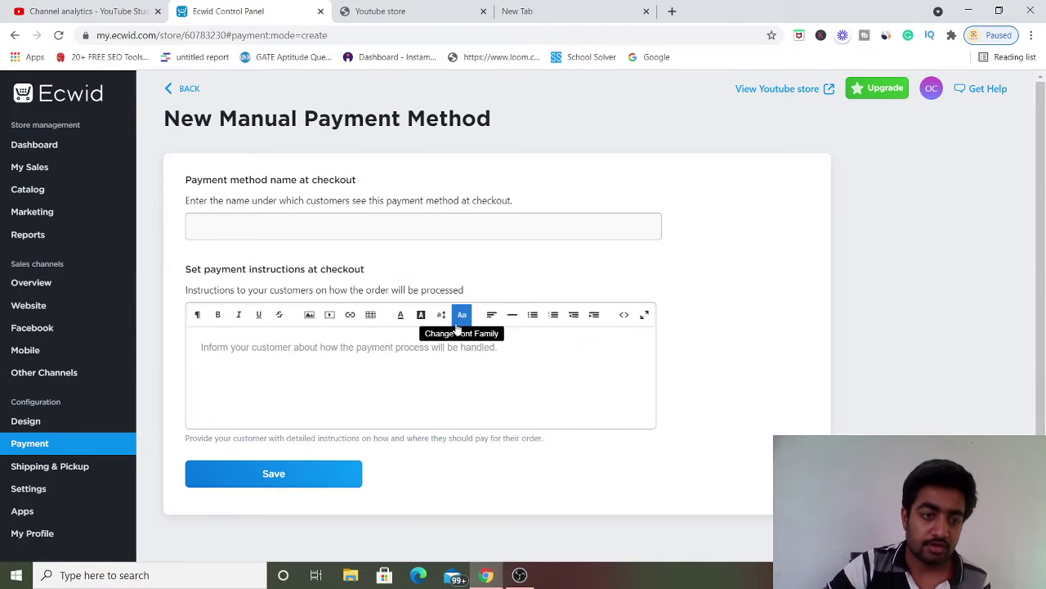
pyautogui.click(175, 96)
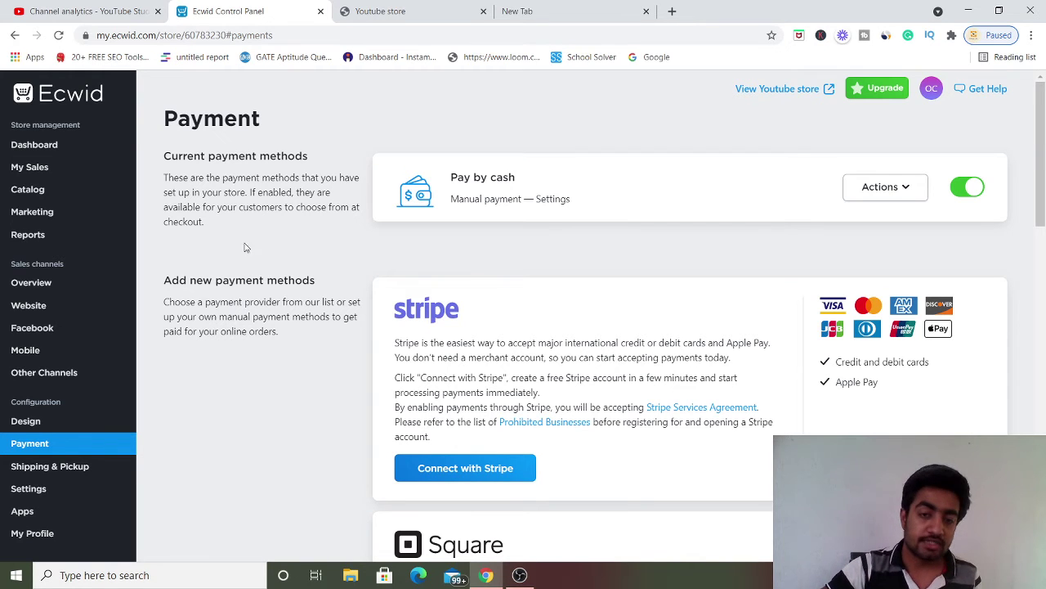
# - View the list of additional online payment methods available for the United States
pyautogui.scroll(-3, 313, 362)
pyautogui.scroll(-2, 313, 363)
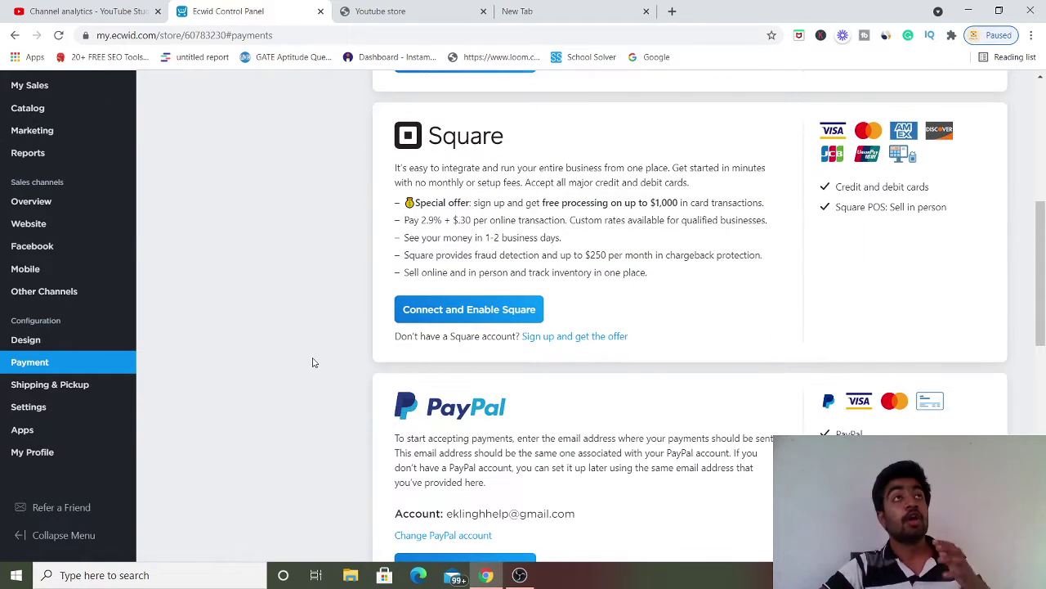
pyautogui.scroll(-1, 312, 365)
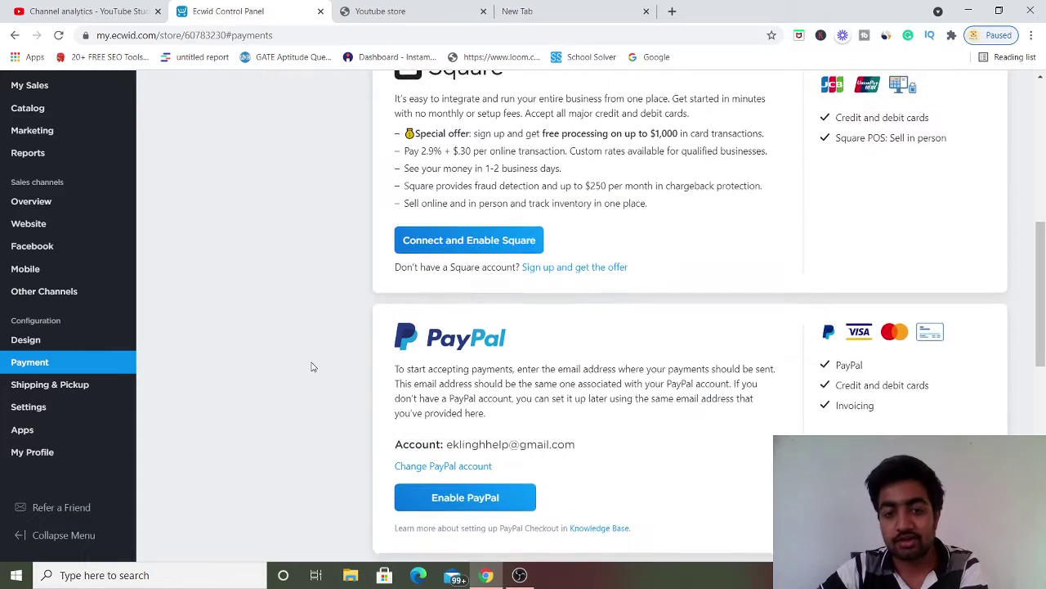
pyautogui.scroll(-5, 312, 366)
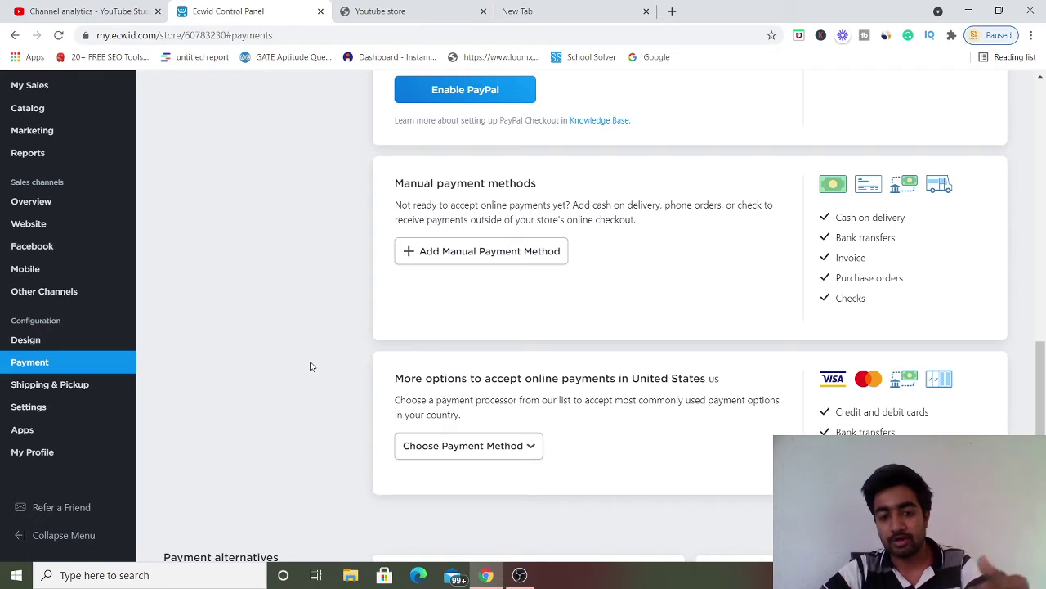
pyautogui.scroll(-2, 357, 294)
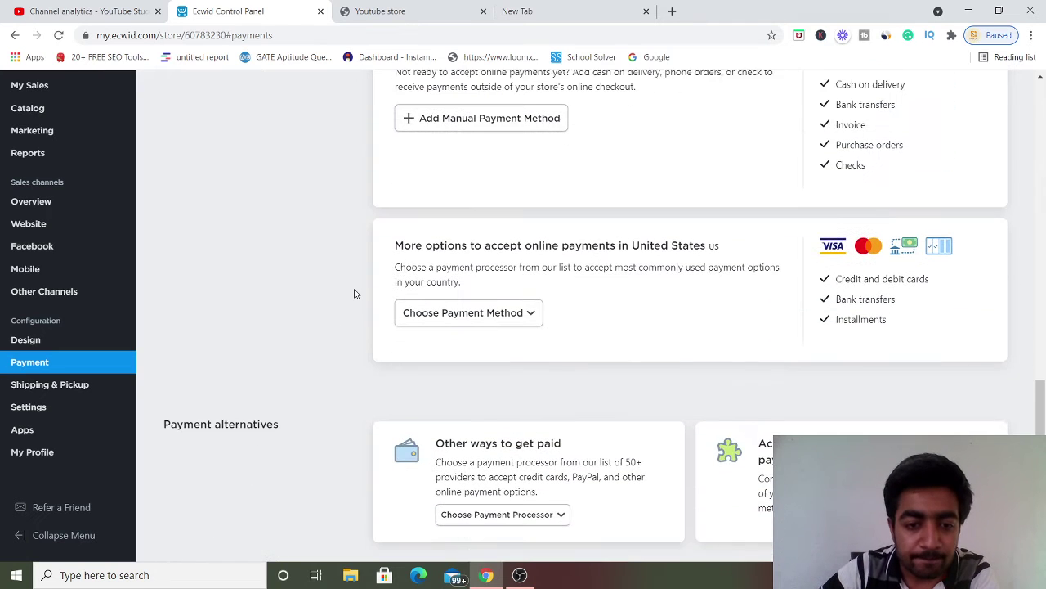
pyautogui.click(483, 311)
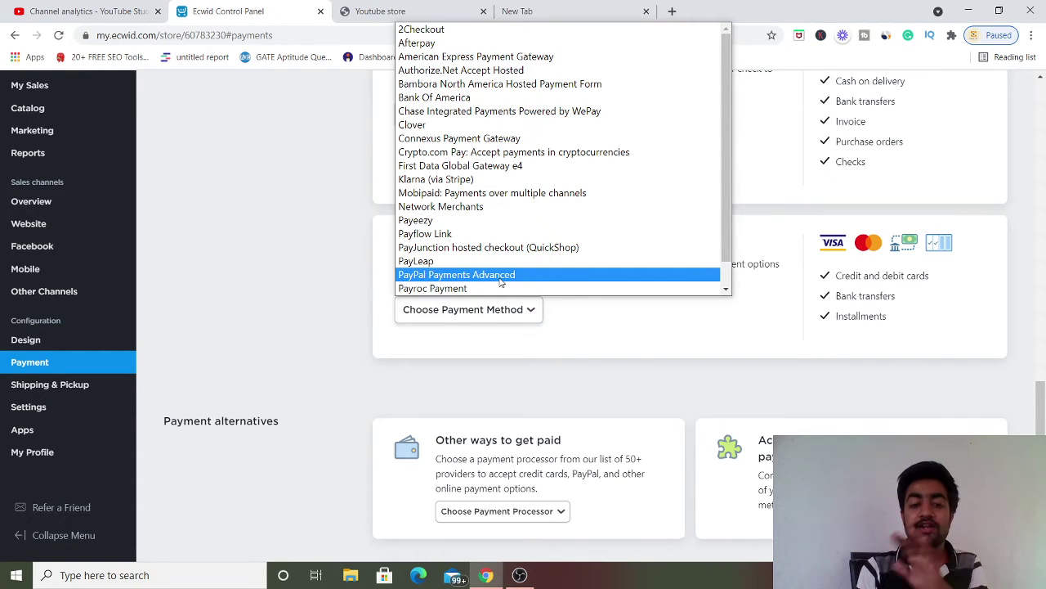
# - Browse the full list of alternative payment processors under the other ways to get paid, and close it without choosing one
pyautogui.scroll(-1, 599, 495)
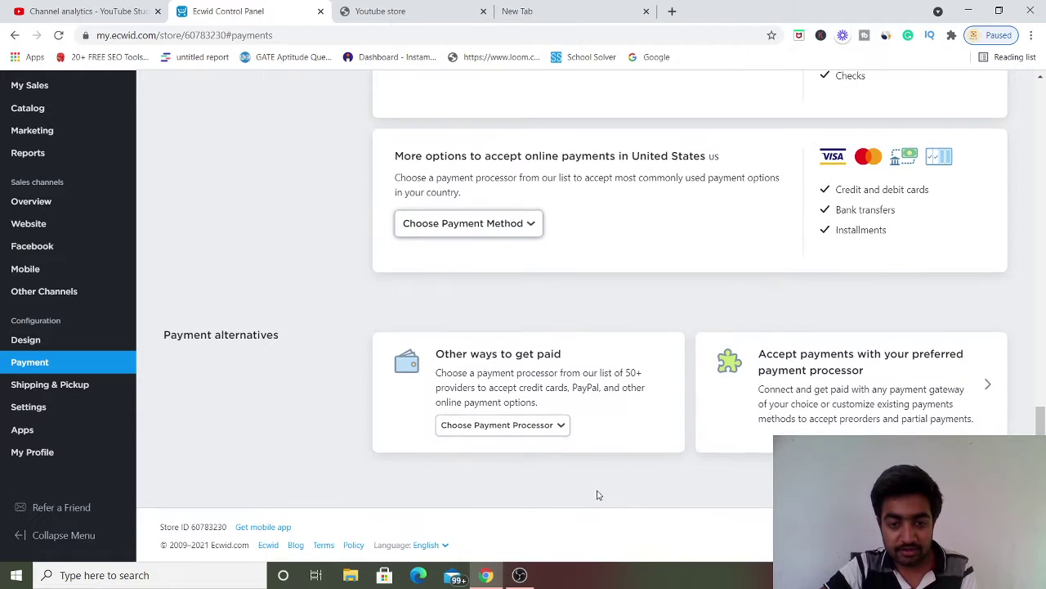
pyautogui.click(548, 426)
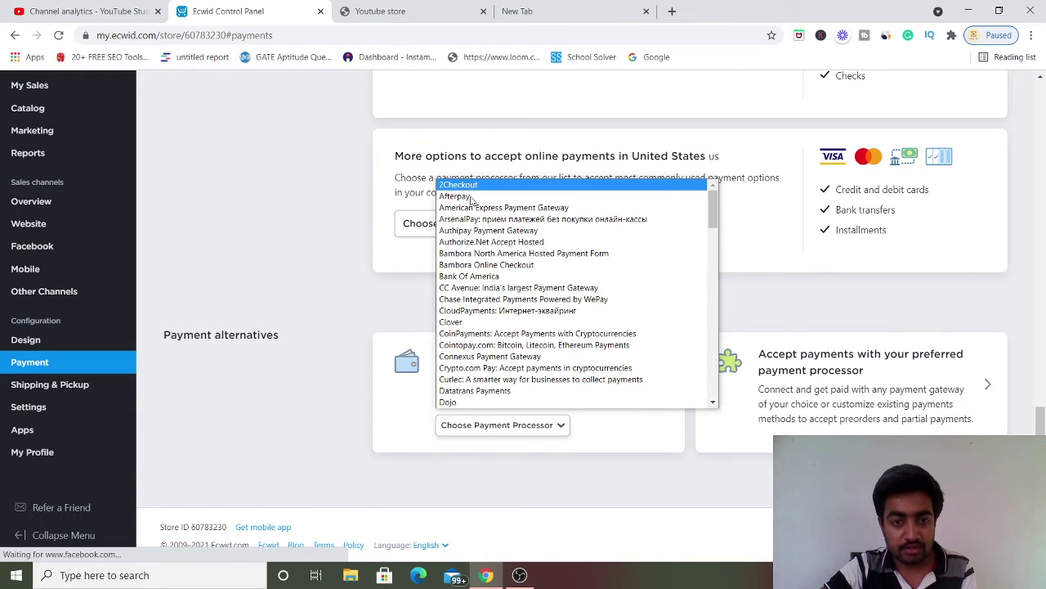
pyautogui.scroll(-10, 531, 306)
pyautogui.scroll(-12, 572, 311)
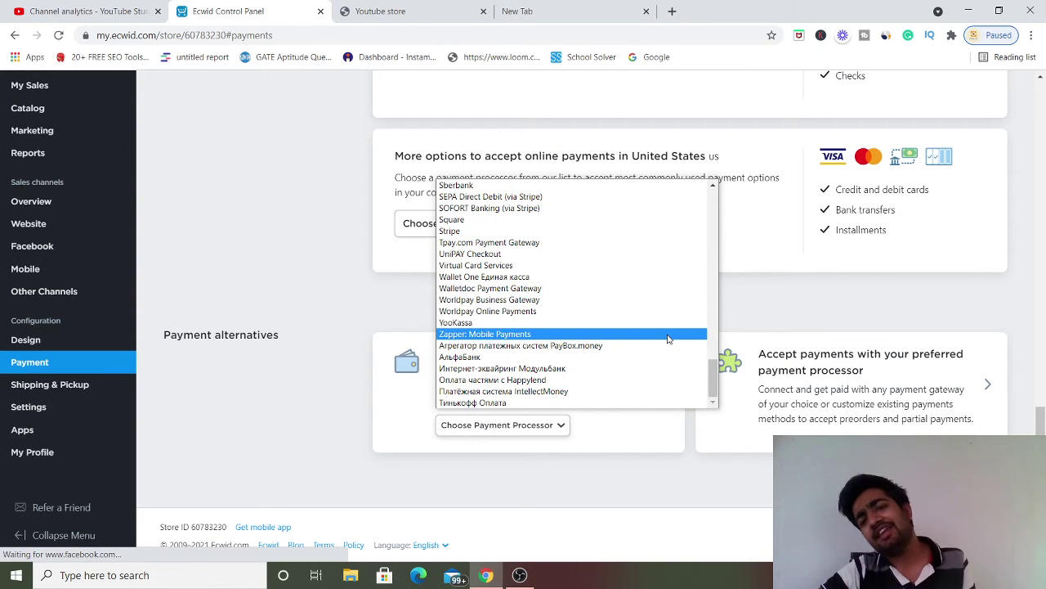
pyautogui.click(295, 238)
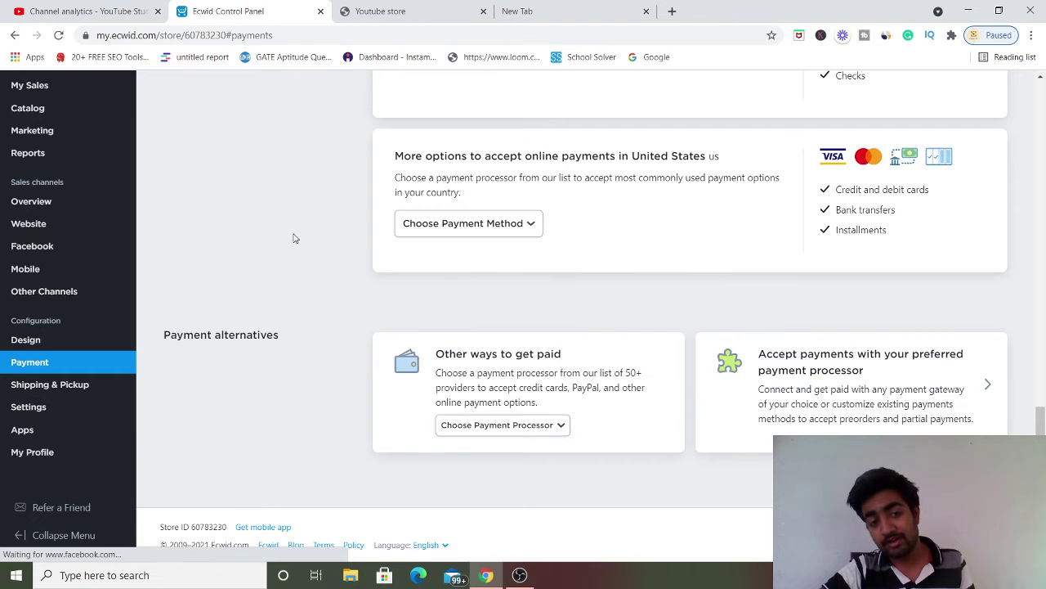
# - Review the shipping, local delivery, self pickup and handling fee options in the store's shipping settings
pyautogui.click(70, 386)
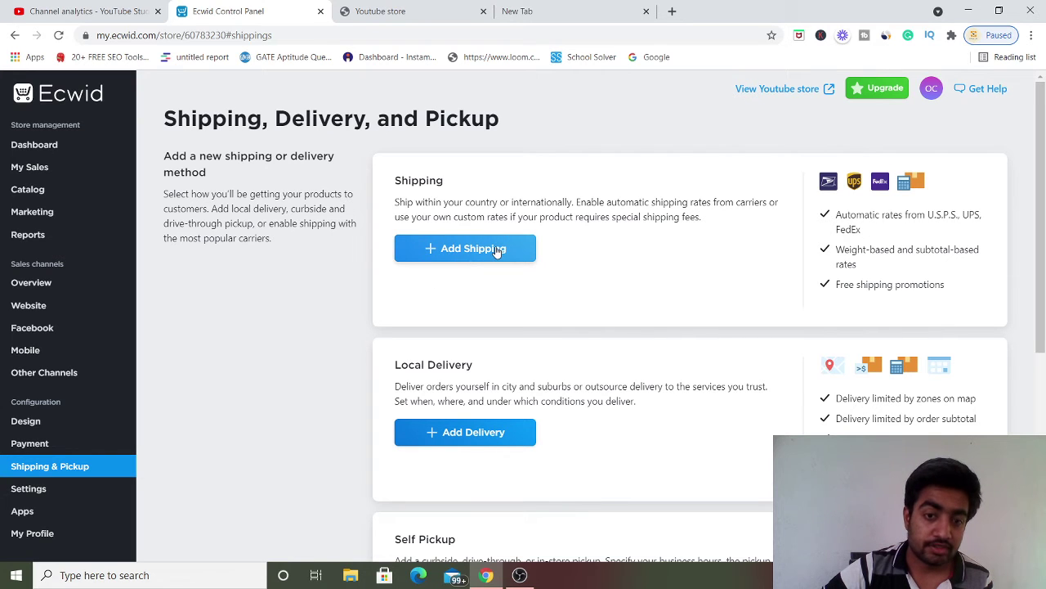
pyautogui.scroll(-2, 580, 334)
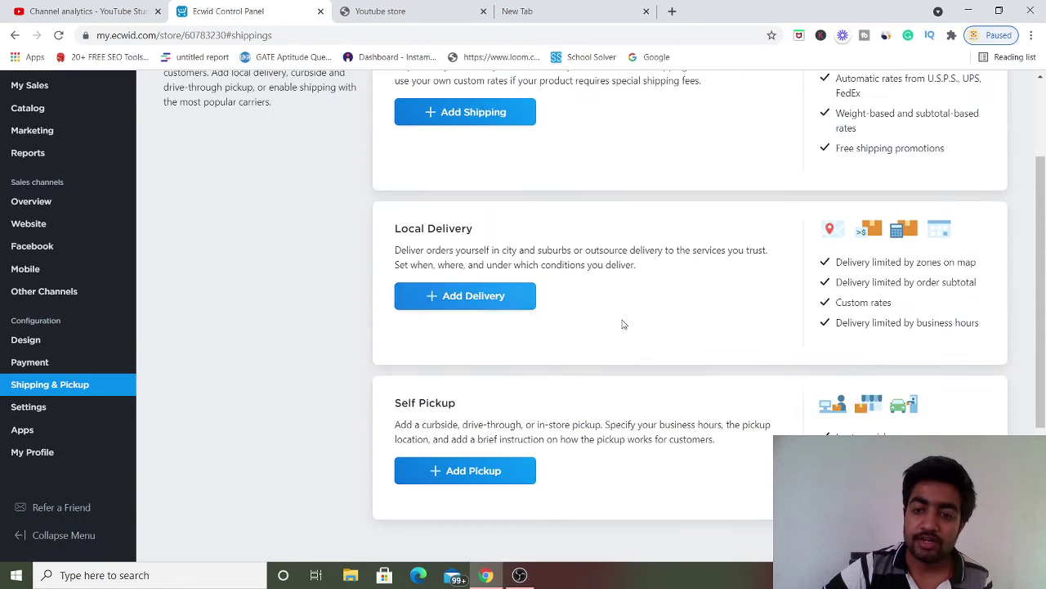
pyautogui.scroll(-2, 727, 356)
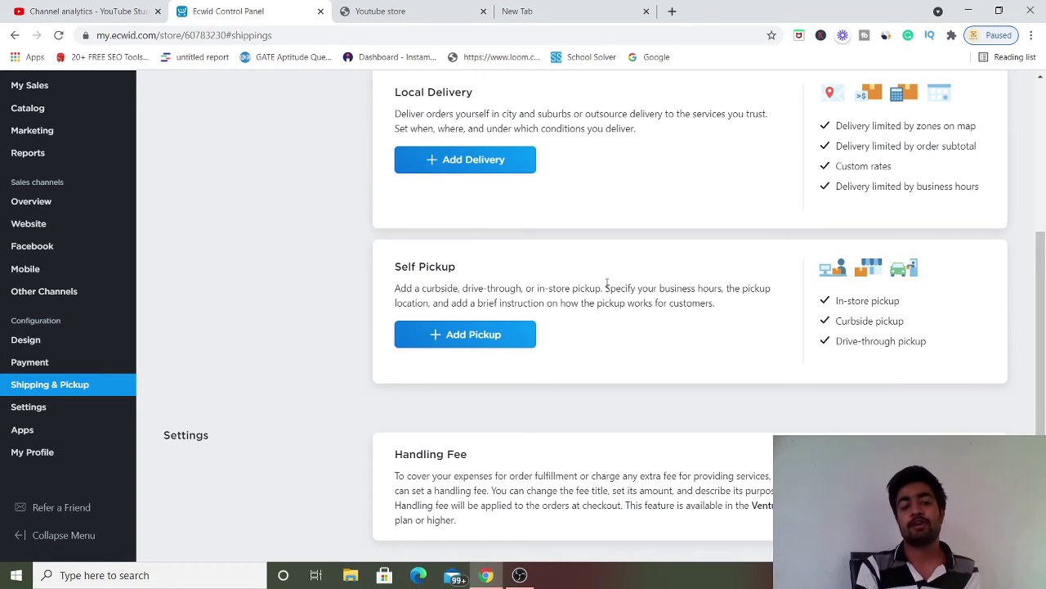
pyautogui.scroll(-2, 809, 400)
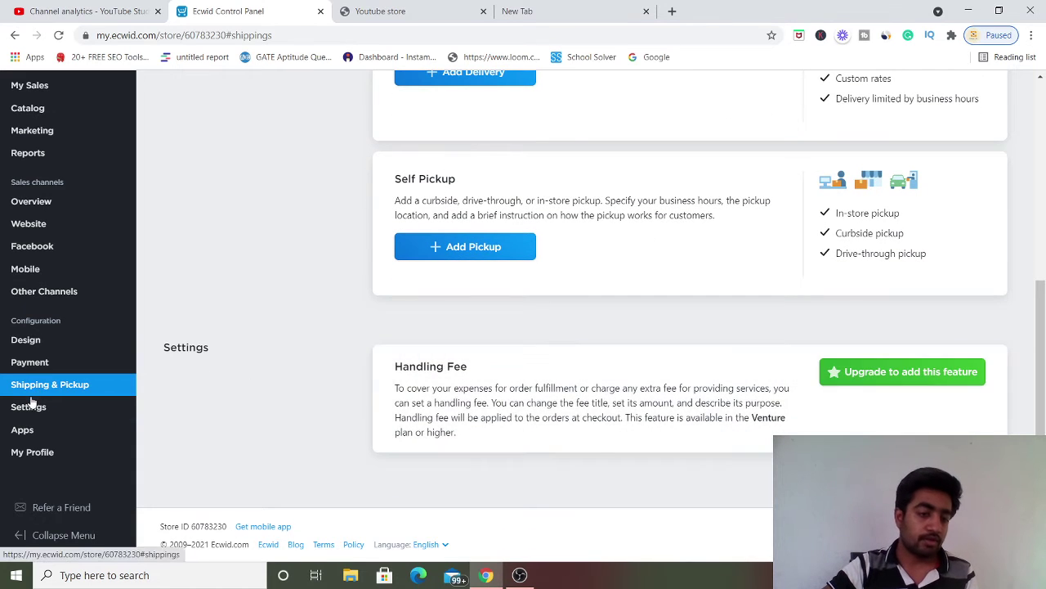
# - Review the store profile in the general settings, from store name and company details to social media accounts and storefront status
pyautogui.moveTo(8, 406)
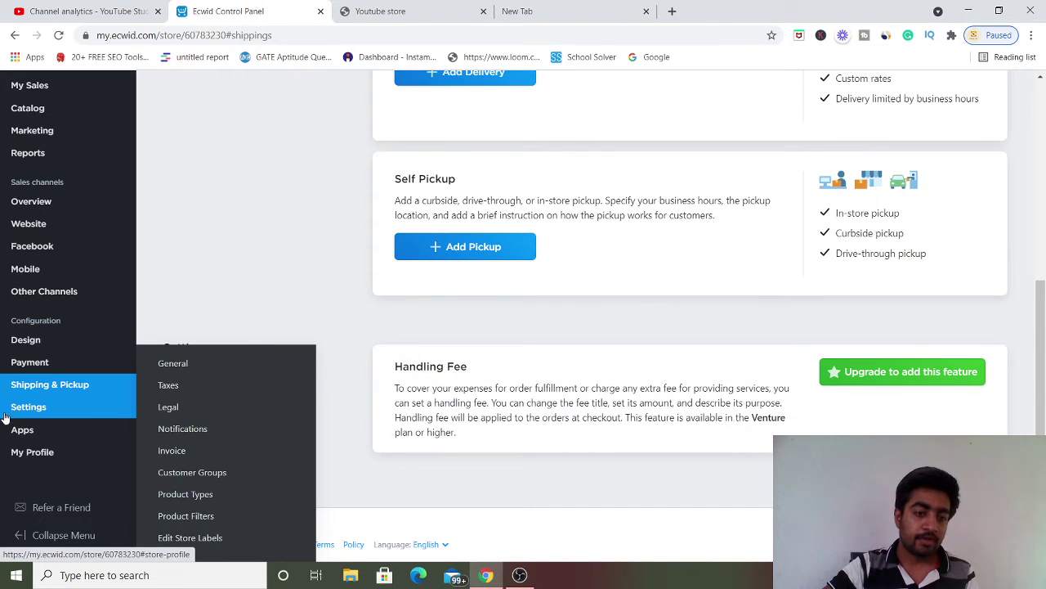
pyautogui.click(28, 407)
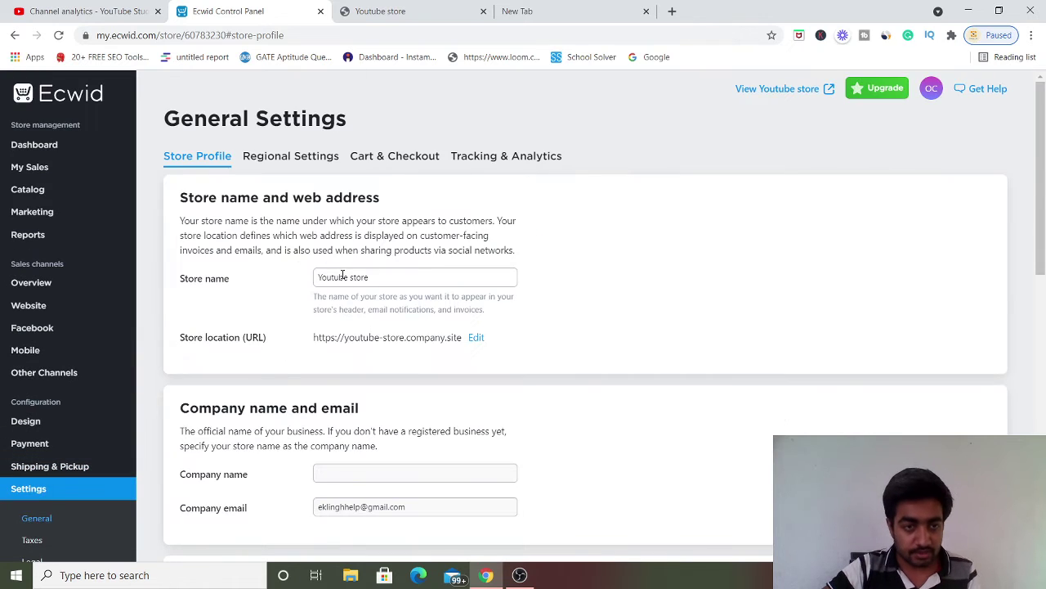
pyautogui.scroll(-2, 247, 221)
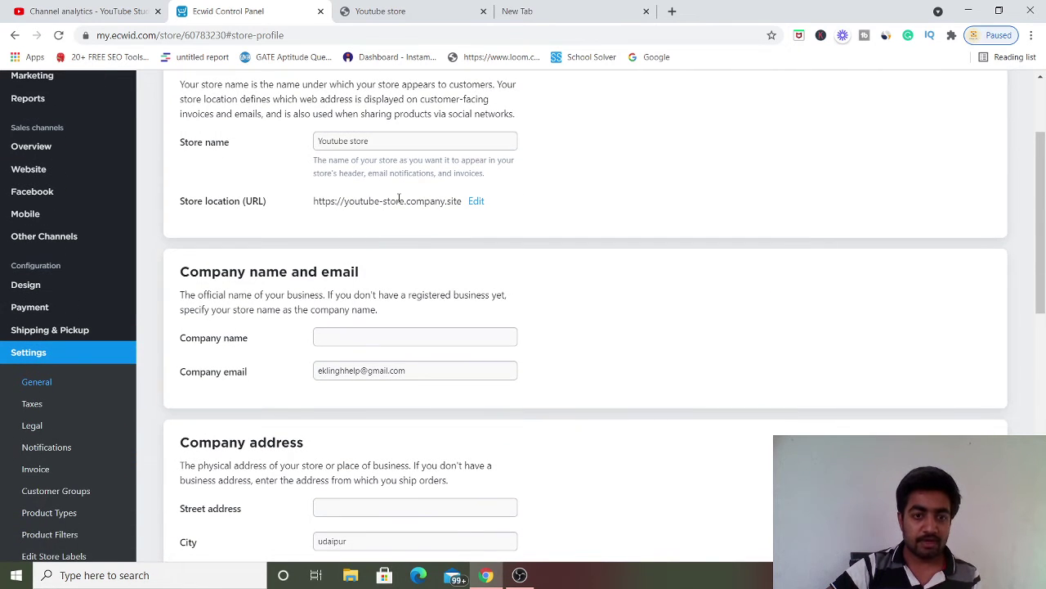
pyautogui.scroll(-5, 399, 198)
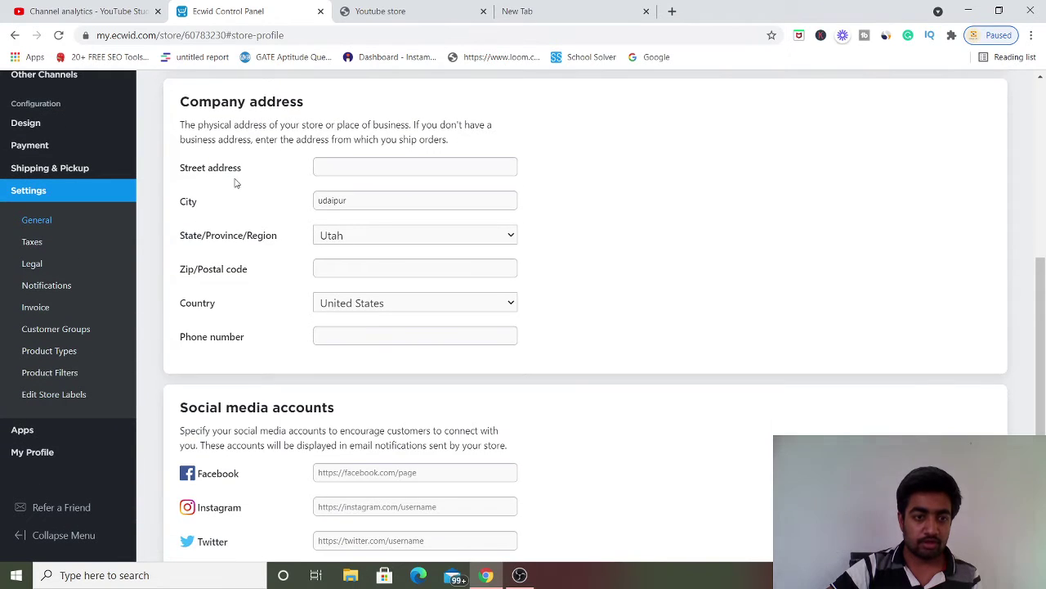
pyautogui.scroll(-4, 362, 205)
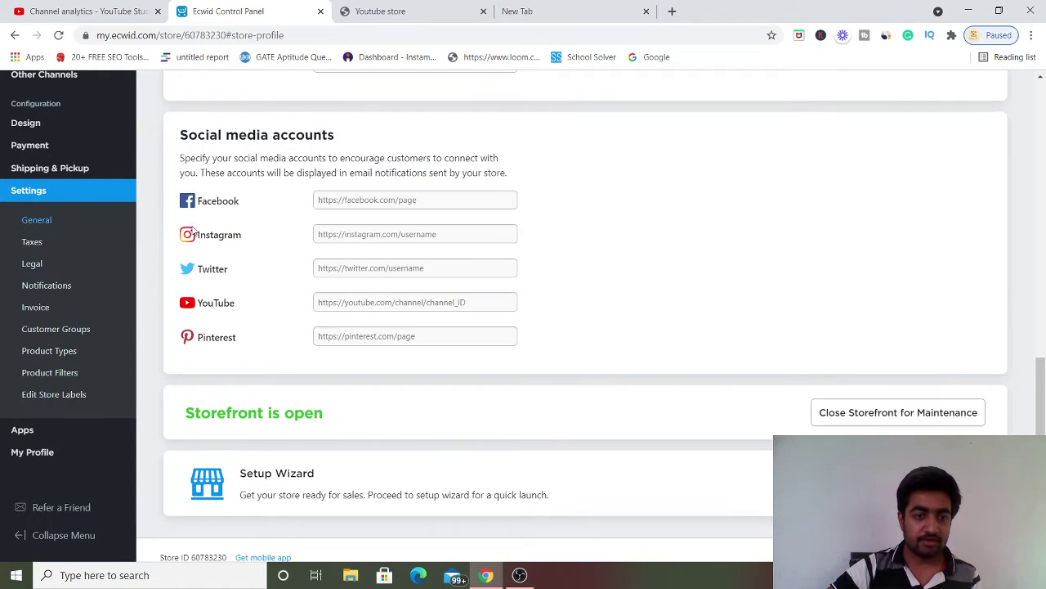
pyautogui.scroll(-1, 398, 337)
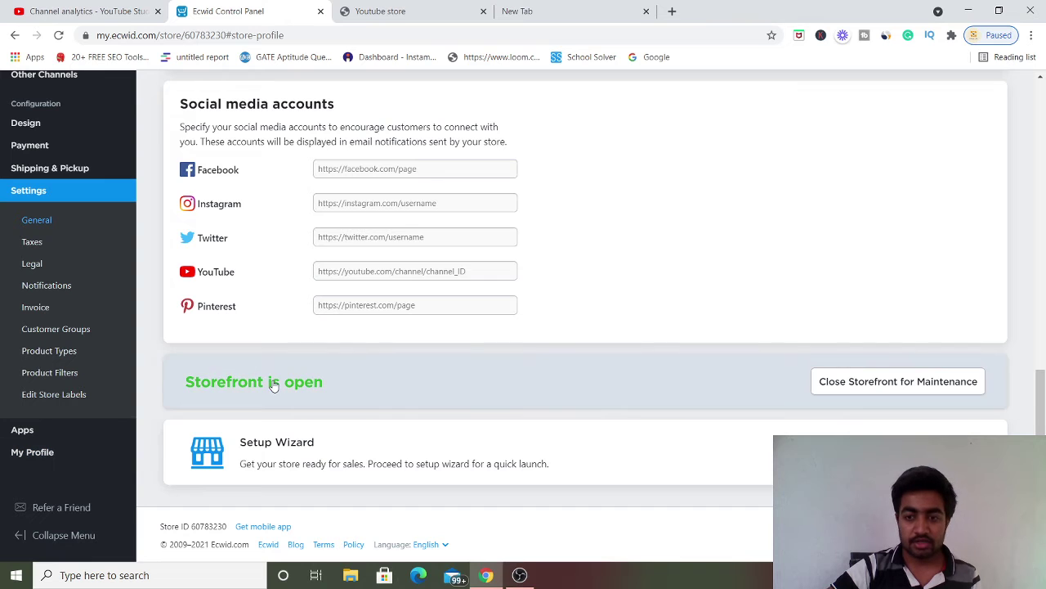
pyautogui.scroll(10, 292, 481)
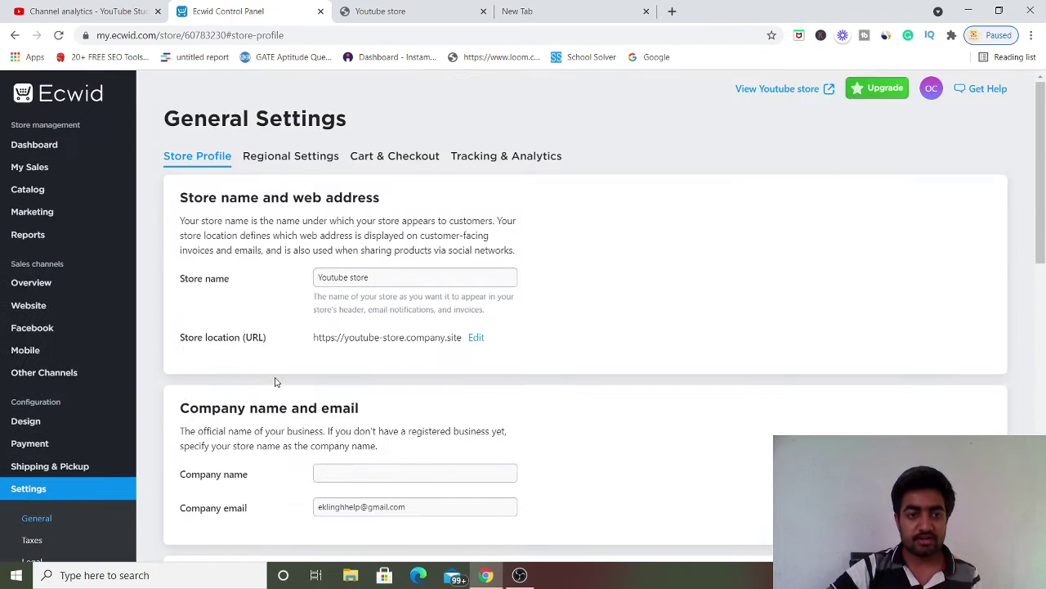
# - Check the regional settings for currency, weight and size units, store language, and date and time
pyautogui.click(291, 155)
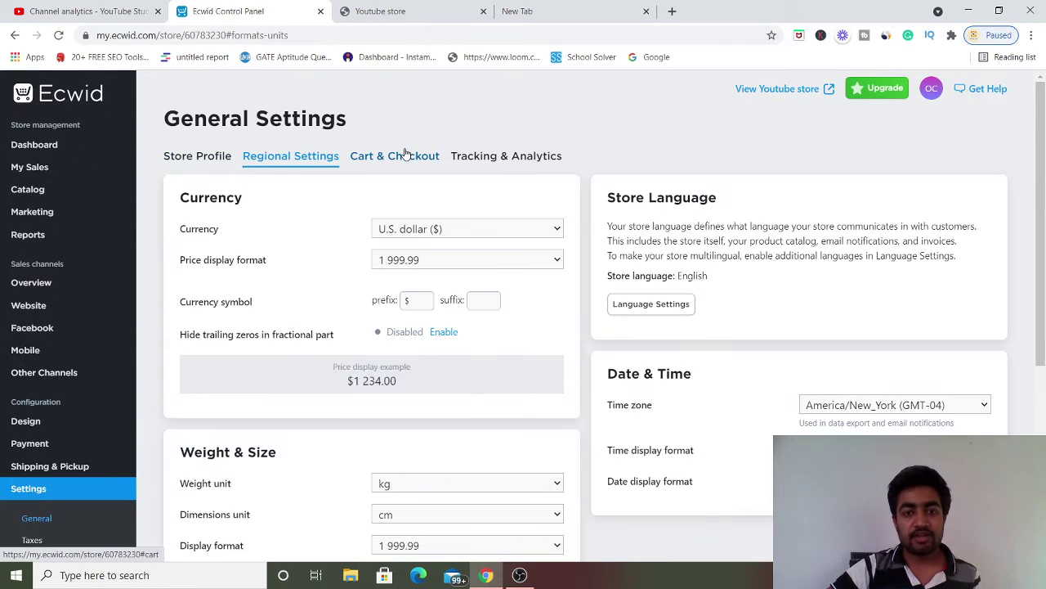
pyautogui.scroll(-4, 327, 343)
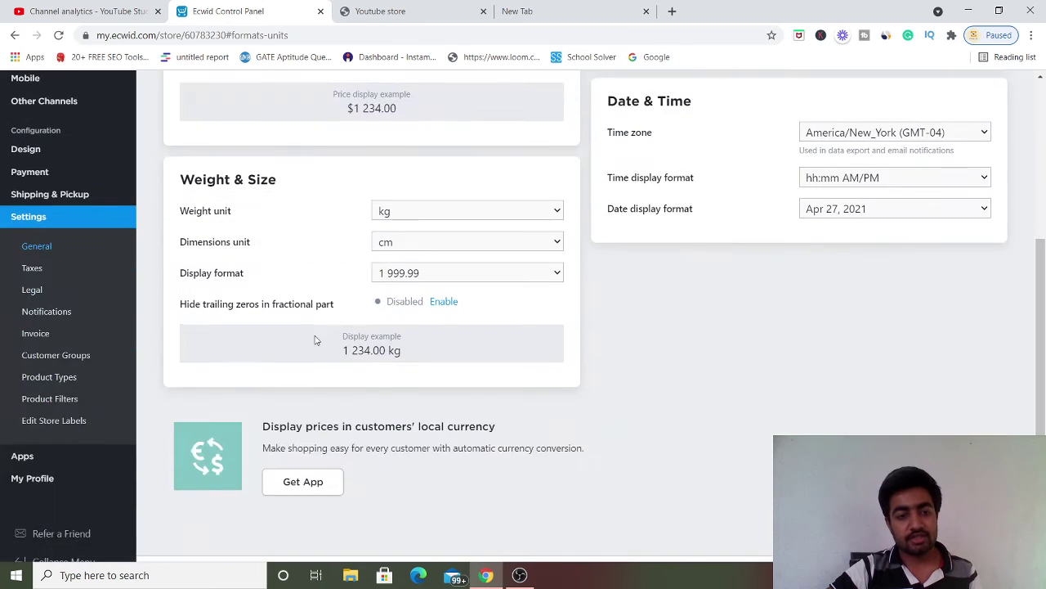
pyautogui.scroll(4, 287, 376)
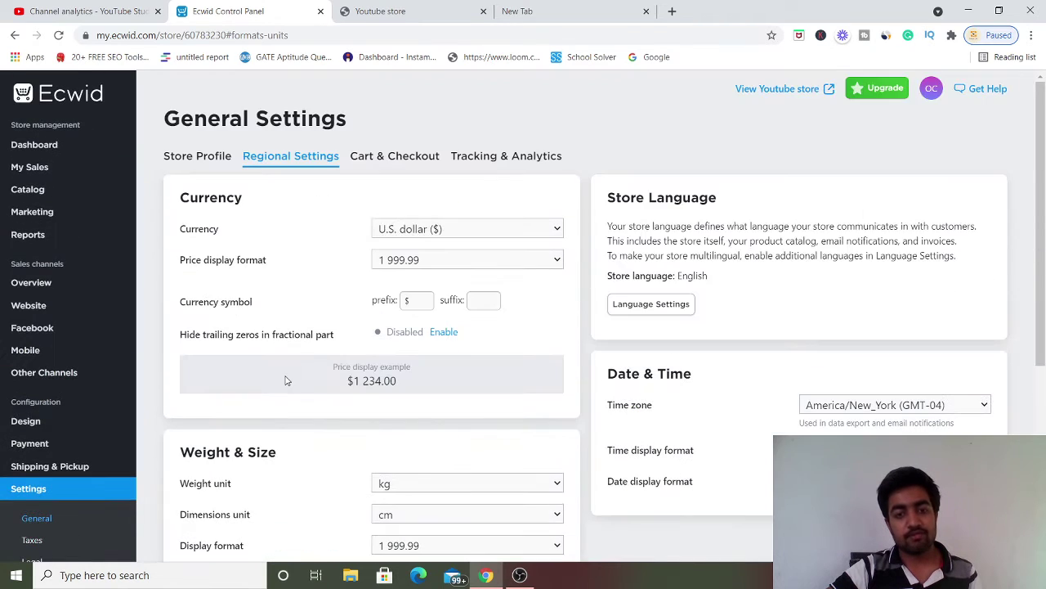
# - Review the cart and checkout settings, including catalog, checkout, "Compare to" price and order comments options
pyautogui.click(403, 159)
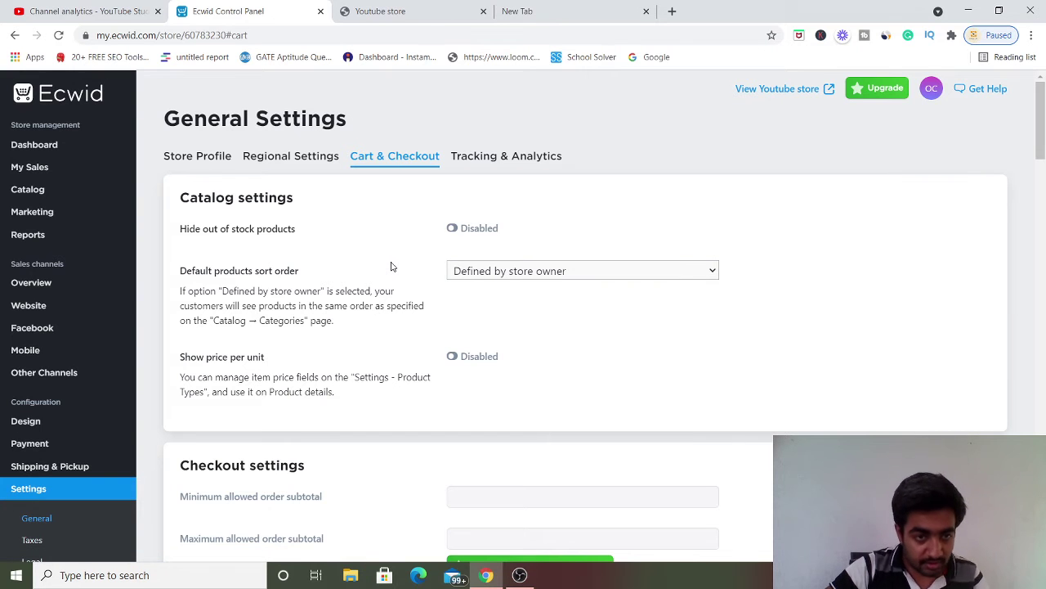
pyautogui.scroll(-5, 427, 260)
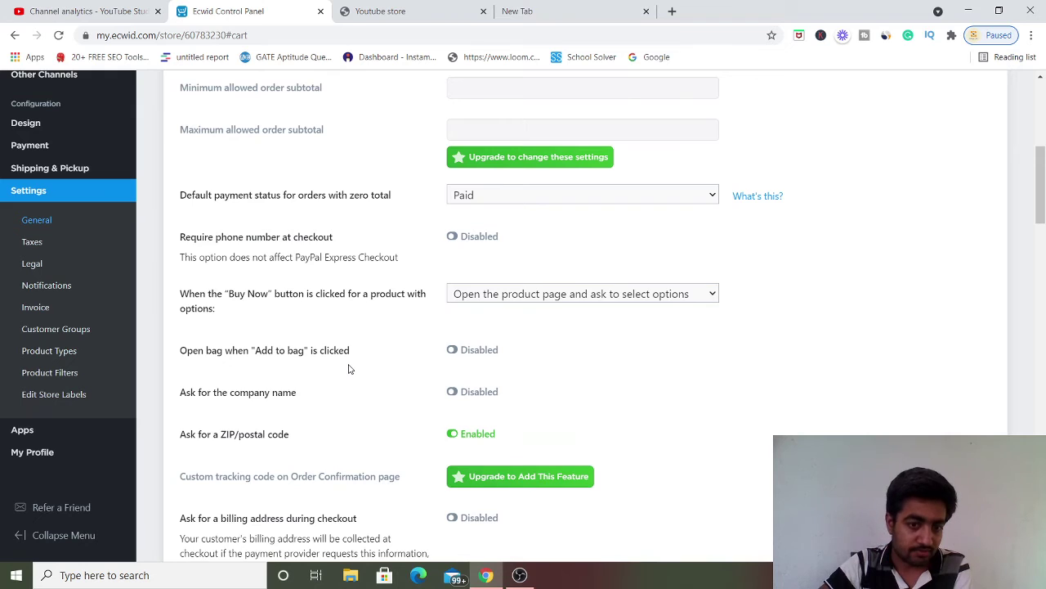
pyautogui.scroll(-5, 348, 369)
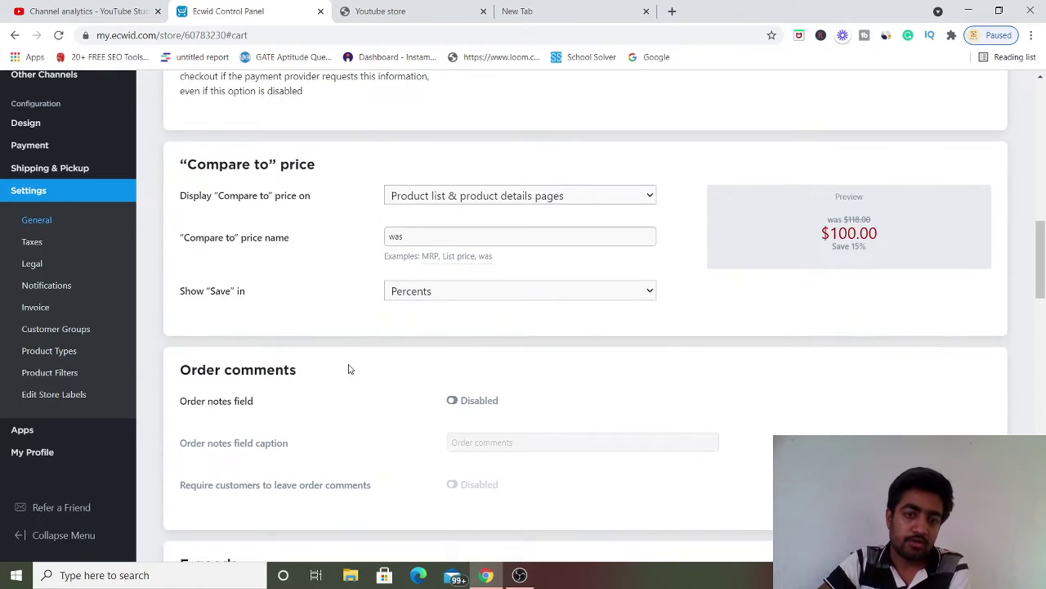
pyautogui.scroll(-1, 533, 358)
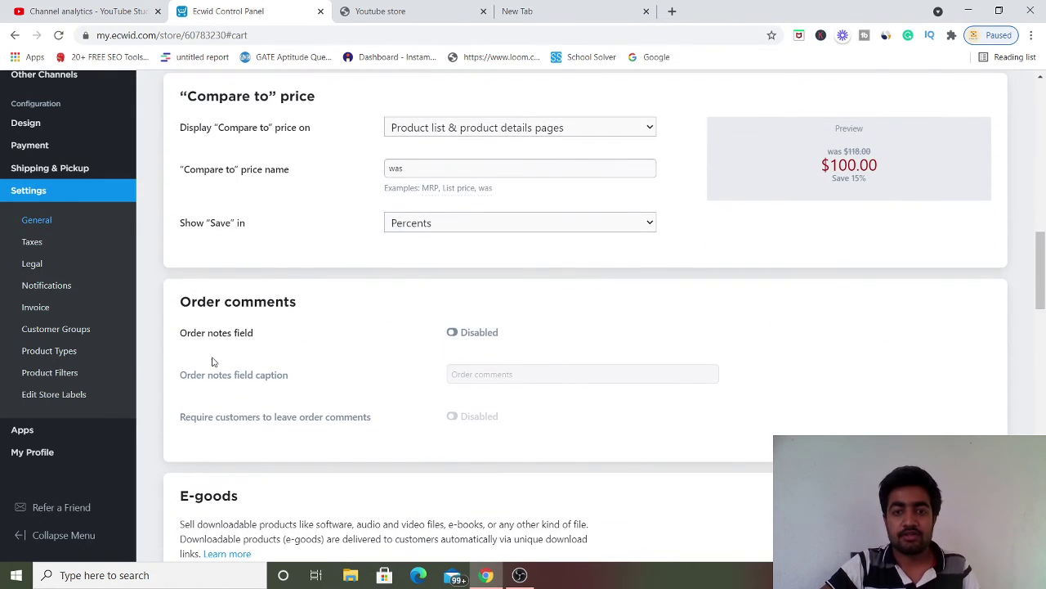
# - Review the tracking and analytics settings, from Google Analytics, Facebook, Pinterest and Snapchat tags to Google Ads, custom tracking code and GDPR cookie consent
pyautogui.scroll(15, 245, 360)
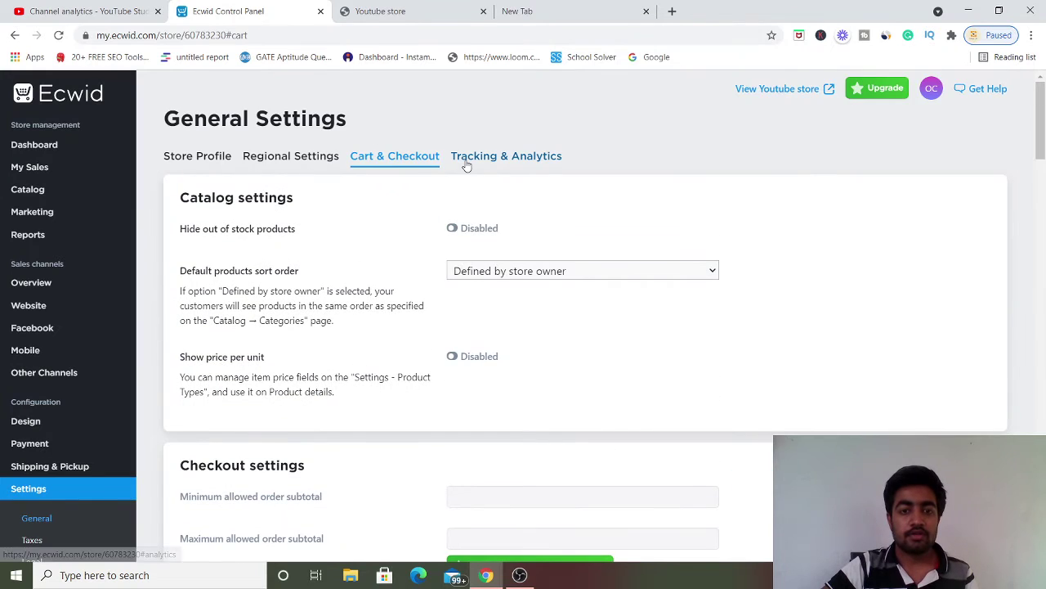
pyautogui.click(466, 164)
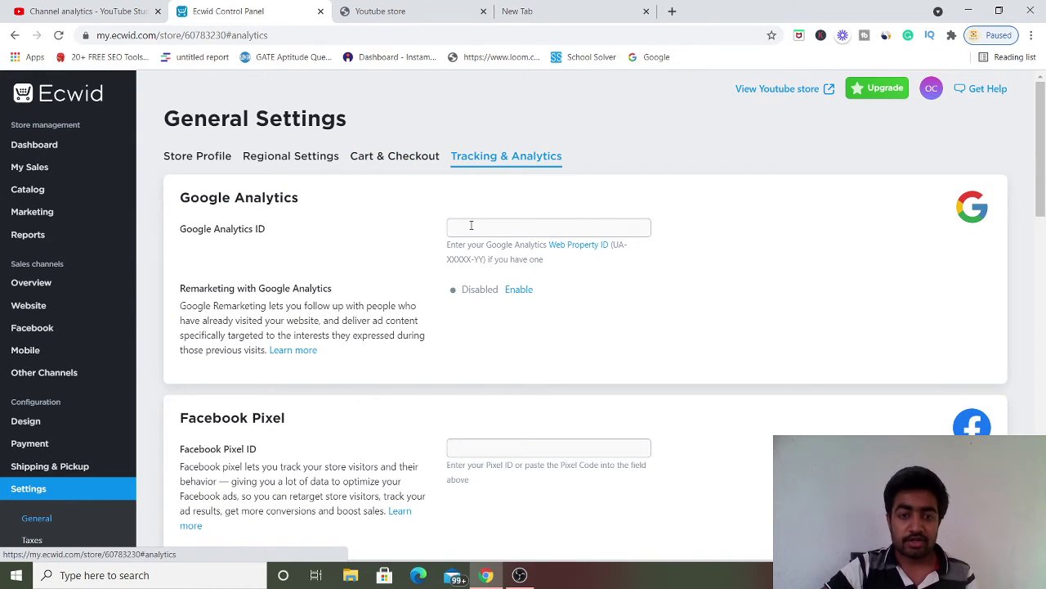
pyautogui.scroll(-3, 346, 309)
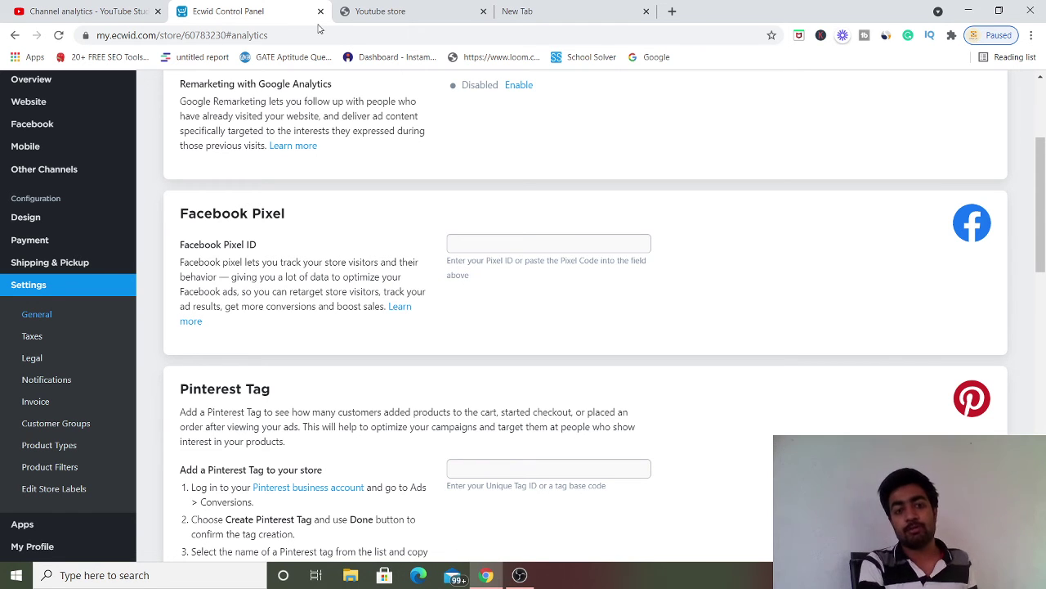
pyautogui.scroll(-3, 208, 213)
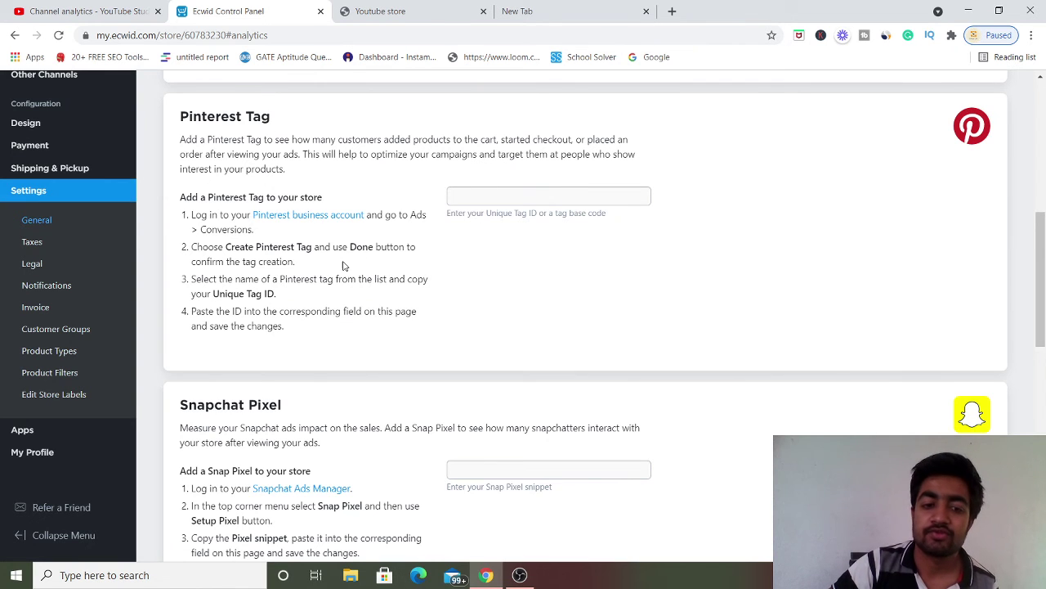
pyautogui.scroll(-2, 343, 266)
pyautogui.scroll(-2, 544, 252)
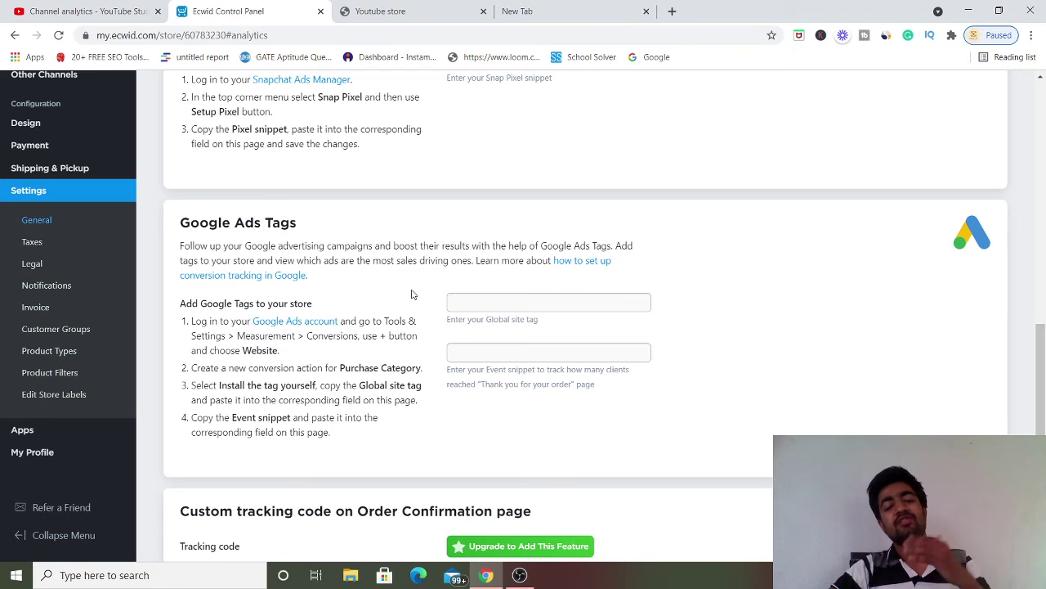
pyautogui.scroll(-3, 413, 294)
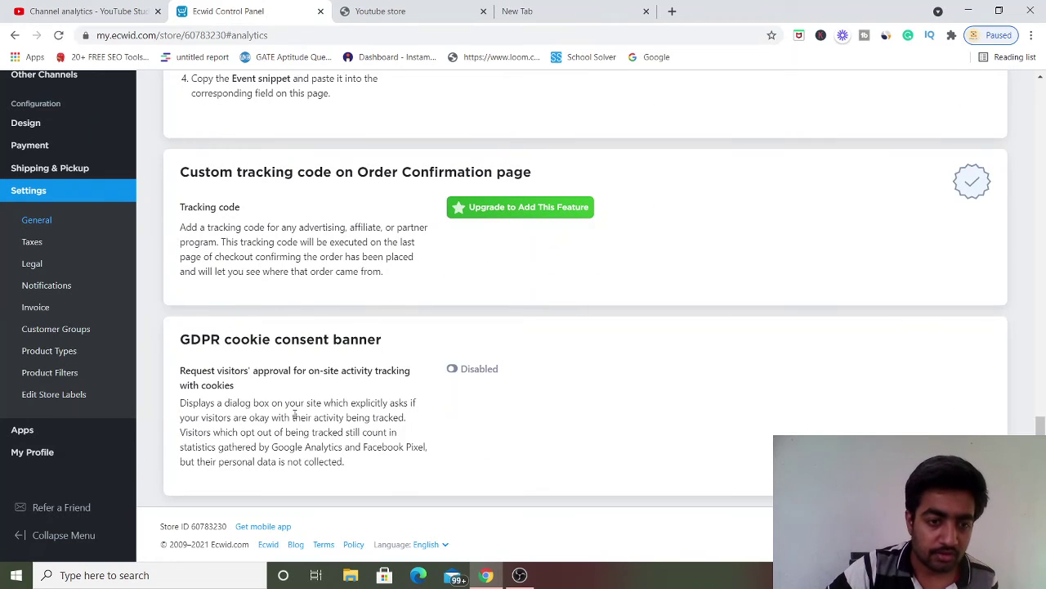
# - Open the App Market and look through its recommended apps and app categories
pyautogui.moveTo(33, 430)
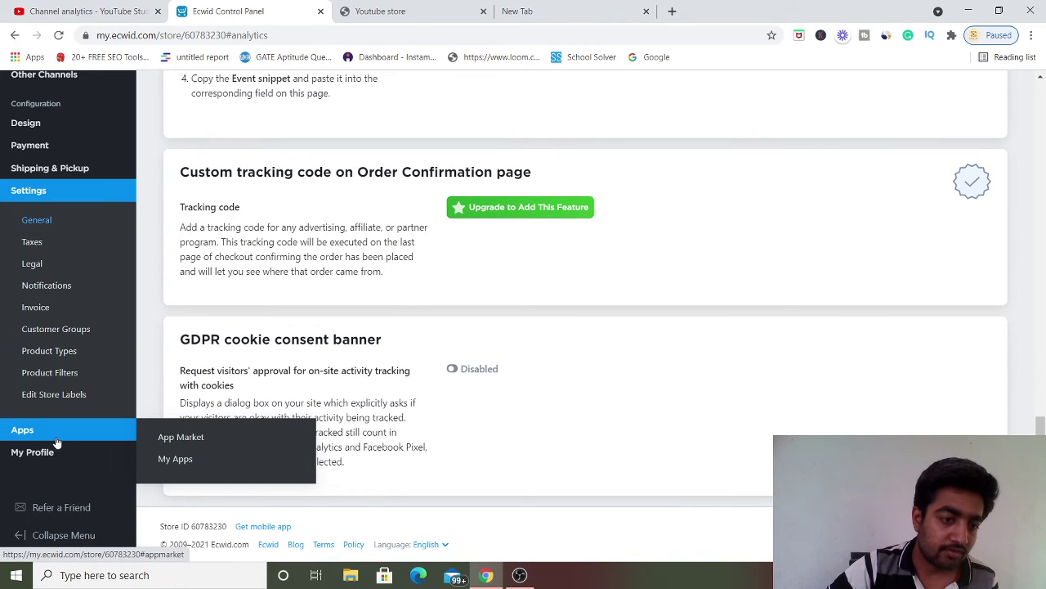
pyautogui.click(194, 439)
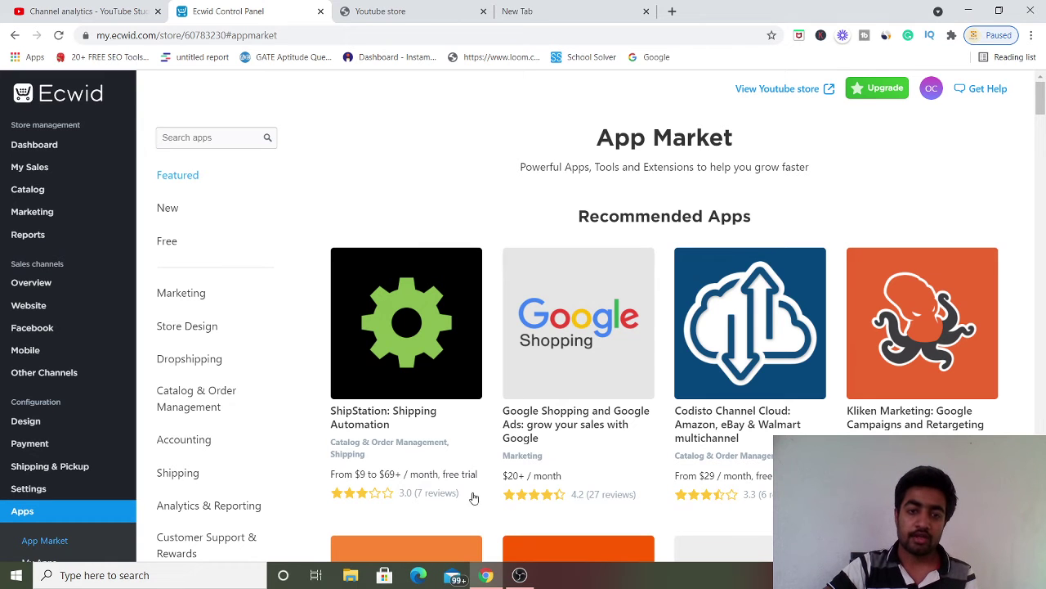
pyautogui.scroll(-1, 775, 327)
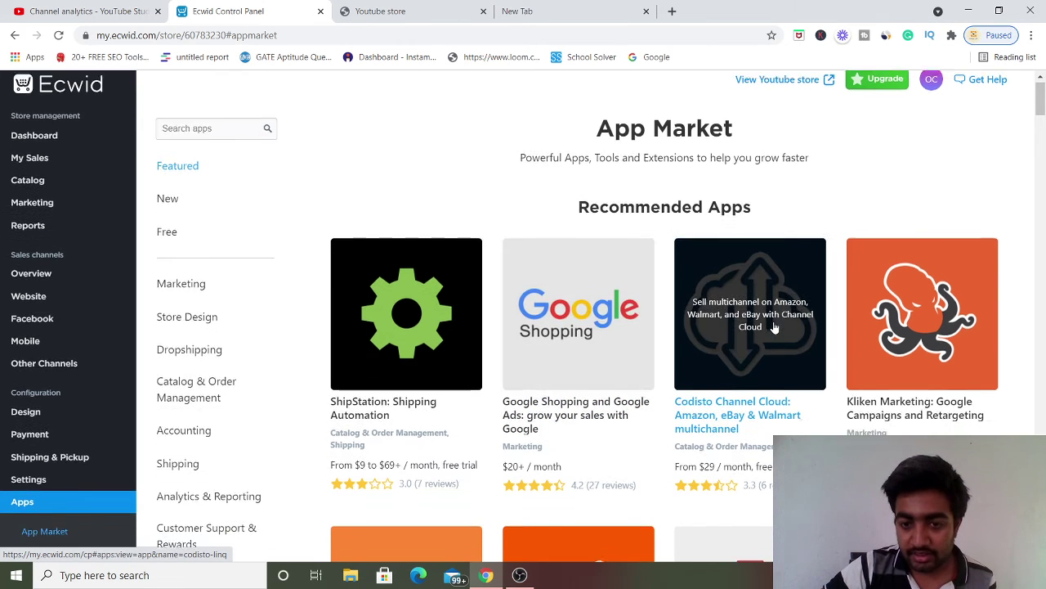
pyautogui.scroll(-5, 775, 327)
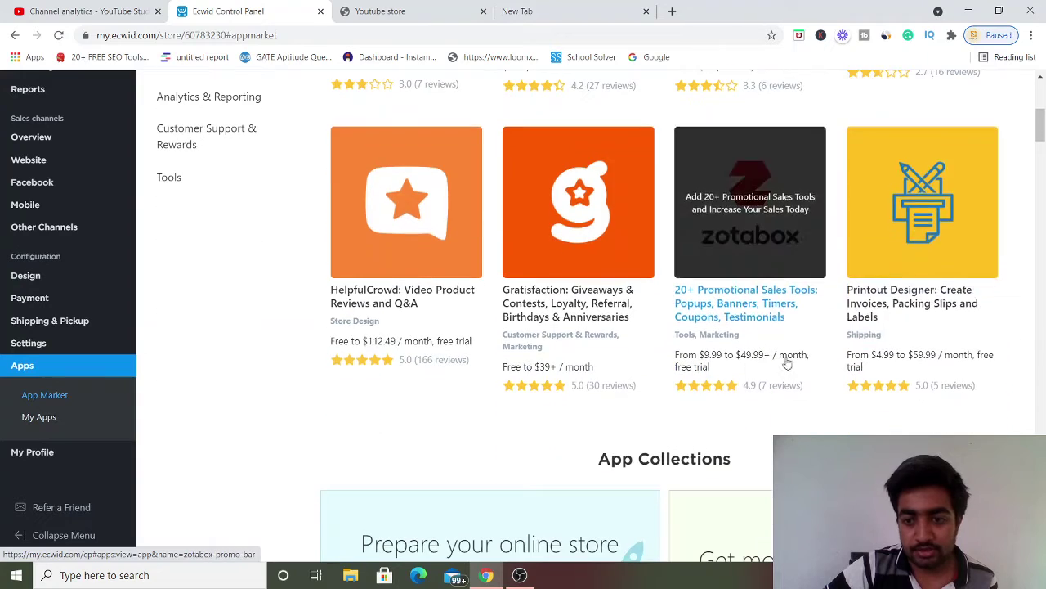
pyautogui.scroll(3, 490, 380)
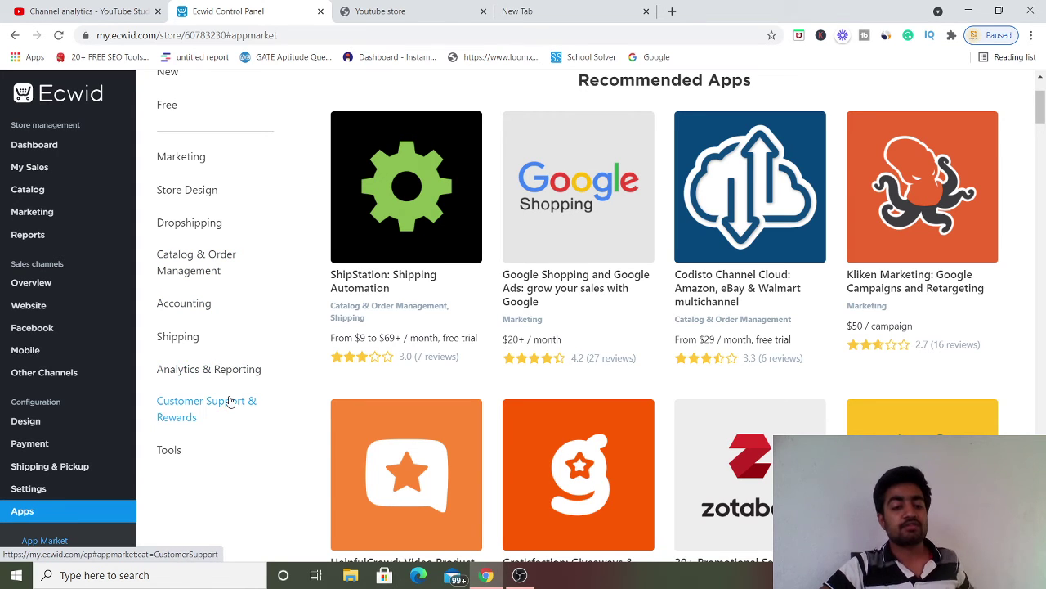
pyautogui.scroll(2, 300, 390)
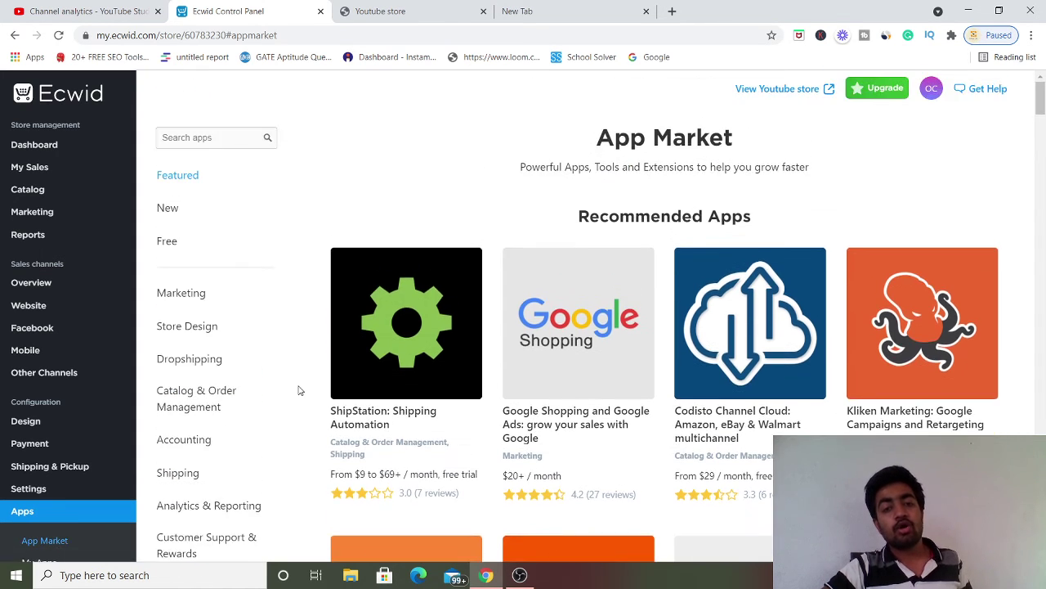
pyautogui.scroll(-1, 299, 390)
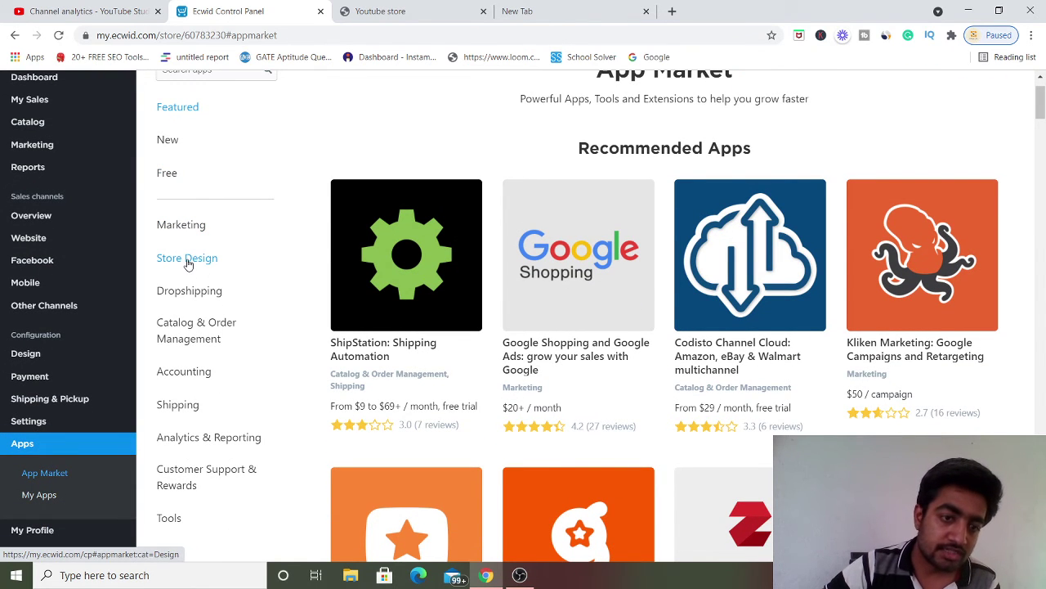
# - Show the Dropshipping category of the App Market and review its available apps
pyautogui.click(217, 299)
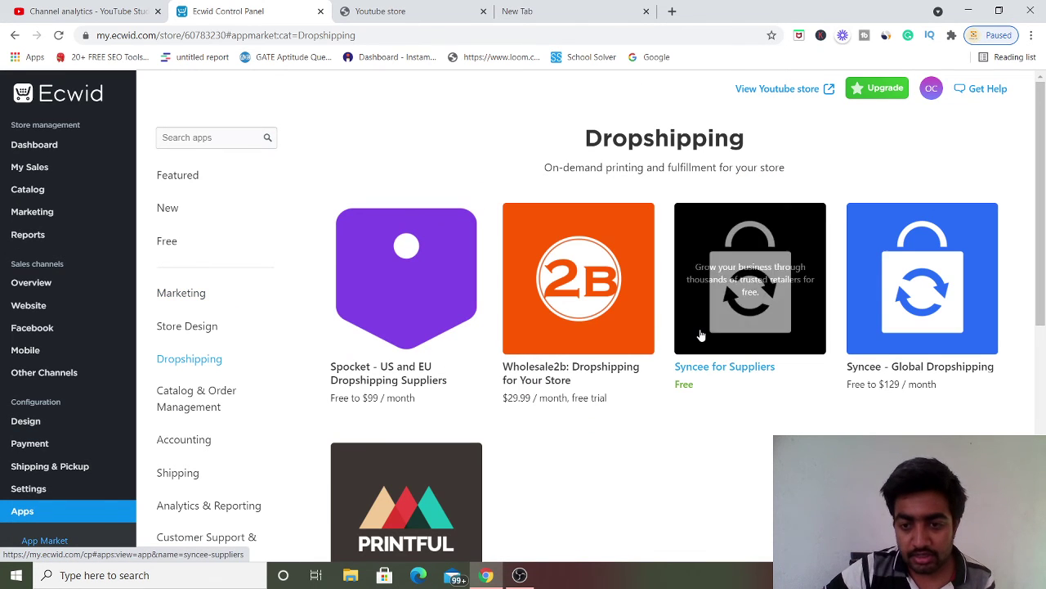
pyautogui.scroll(-2, 689, 348)
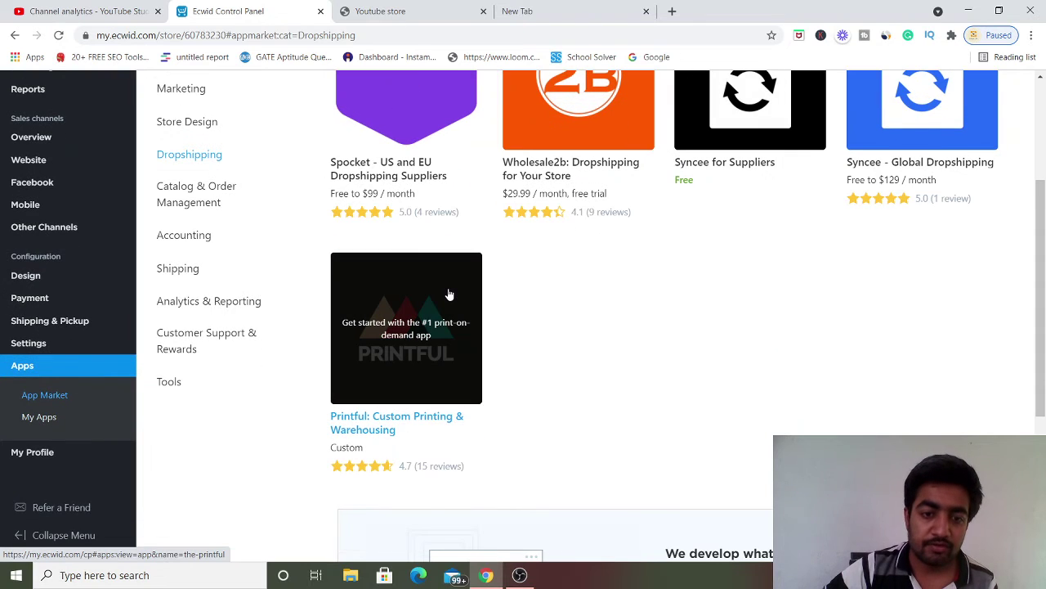
pyautogui.scroll(-2, 448, 341)
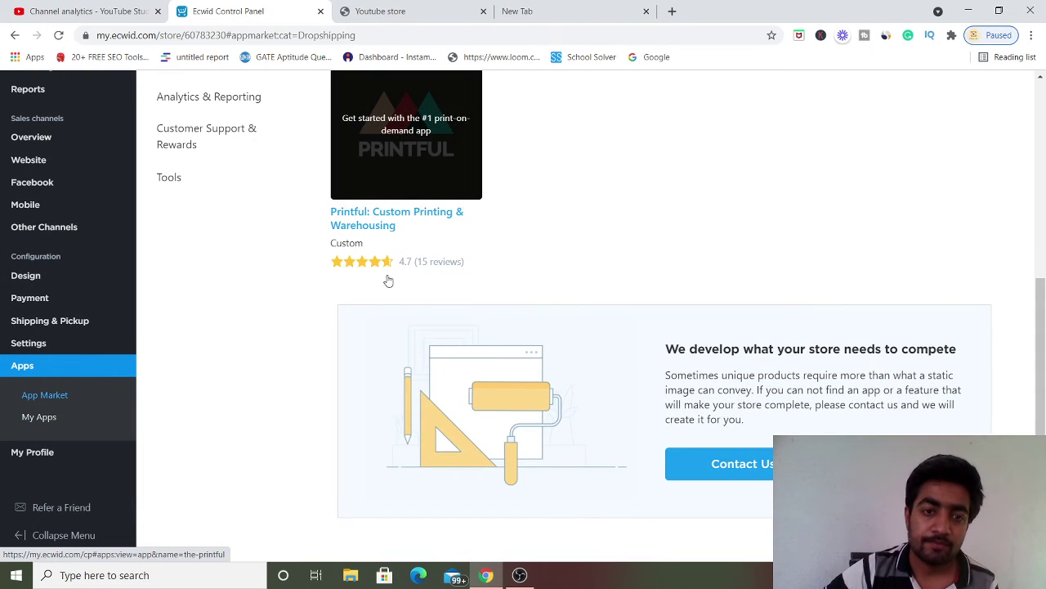
pyautogui.scroll(1, 387, 280)
pyautogui.scroll(2, 385, 213)
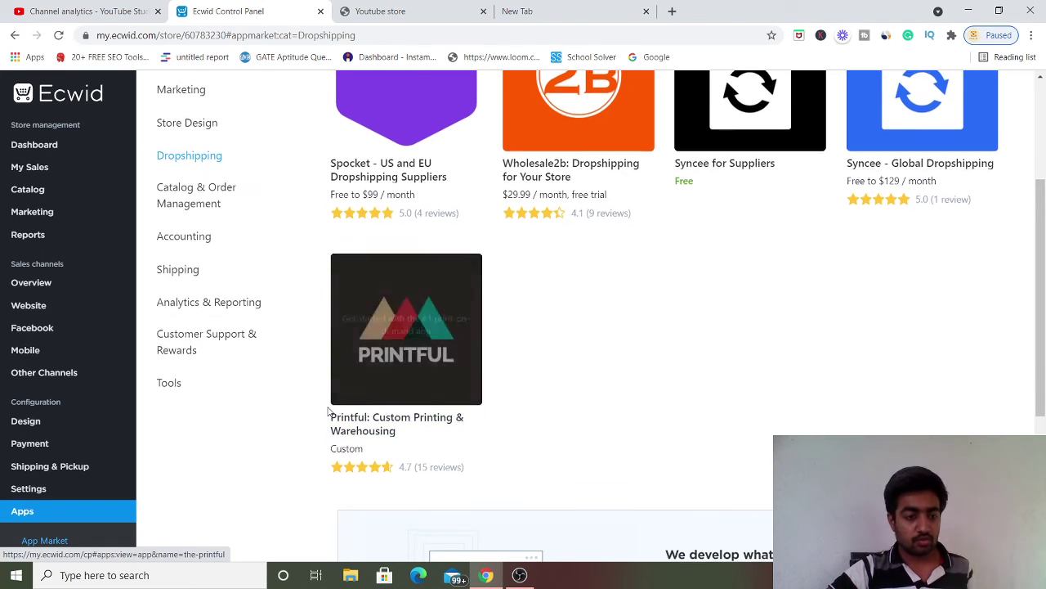
pyautogui.scroll(3, 245, 393)
pyautogui.scroll(-3, 90, 376)
pyautogui.scroll(-2, 66, 384)
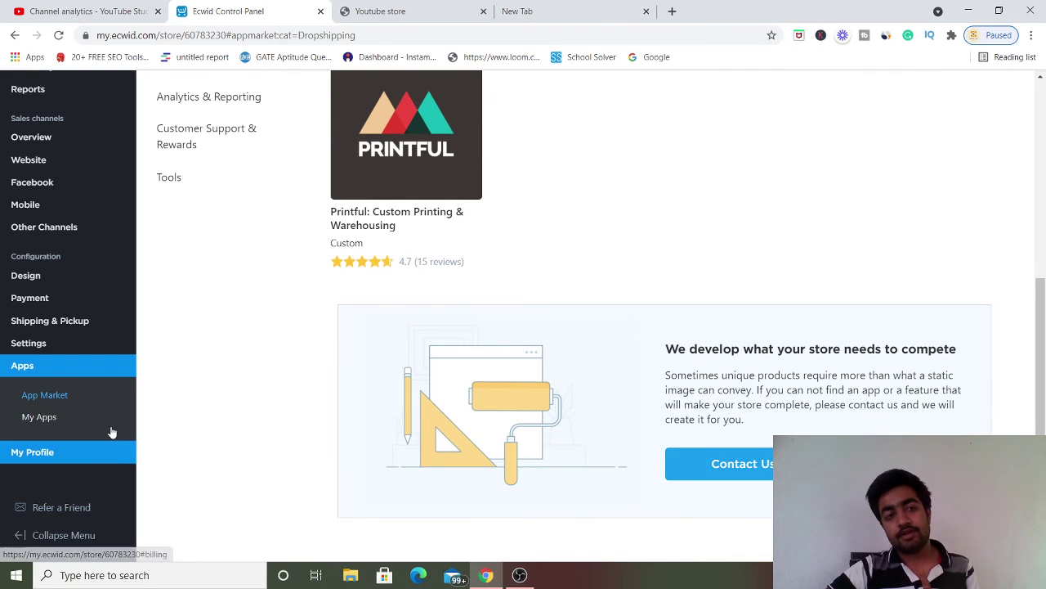
# - Check the My Profile options, view the Refer a Friend commission offer, and close it
pyautogui.moveTo(81, 466)
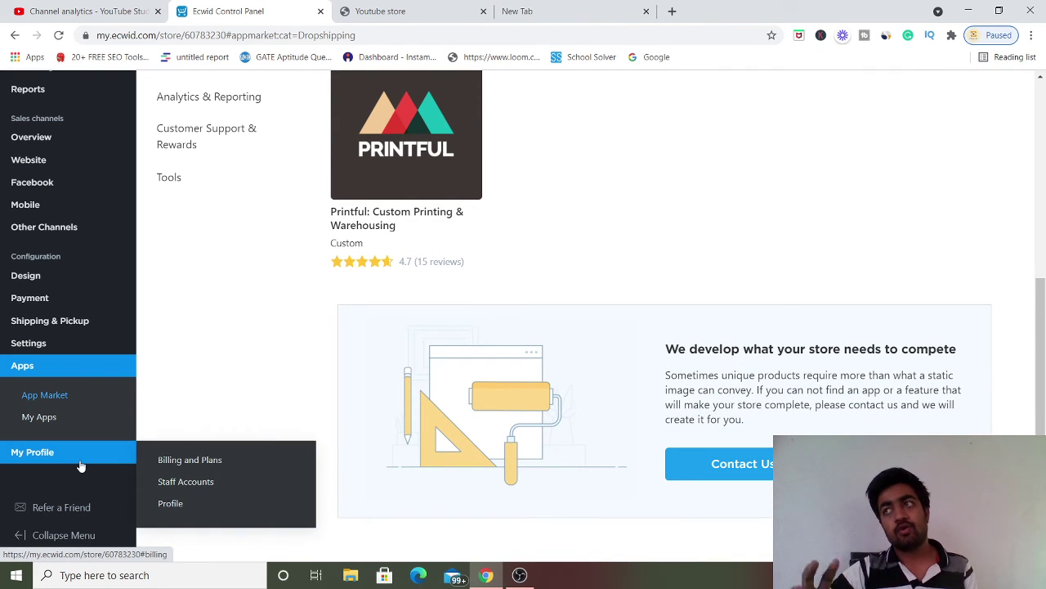
pyautogui.click(74, 507)
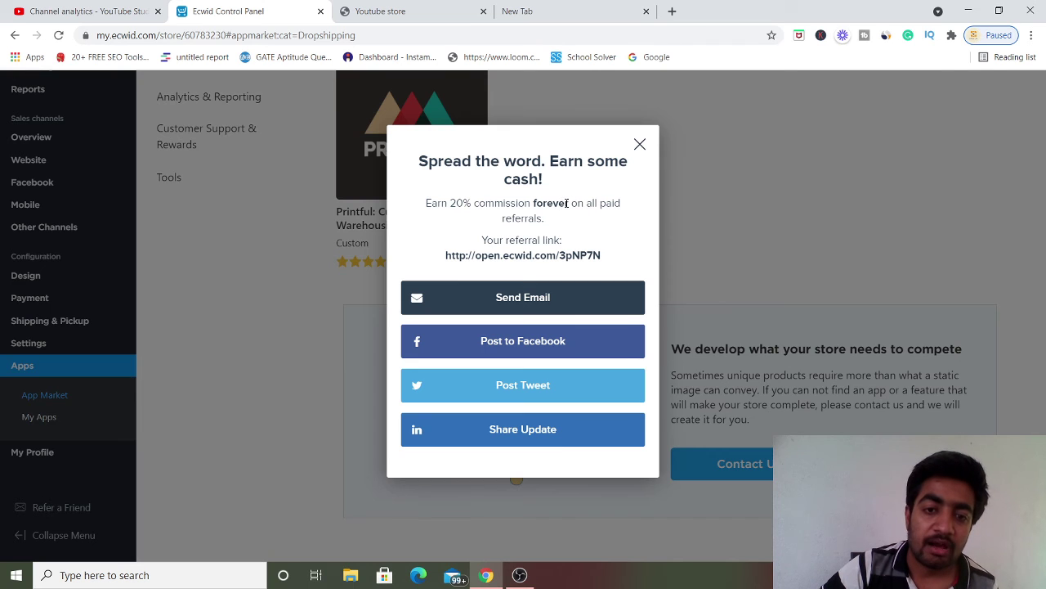
pyautogui.moveTo(566, 203); pyautogui.dragTo(516, 208)
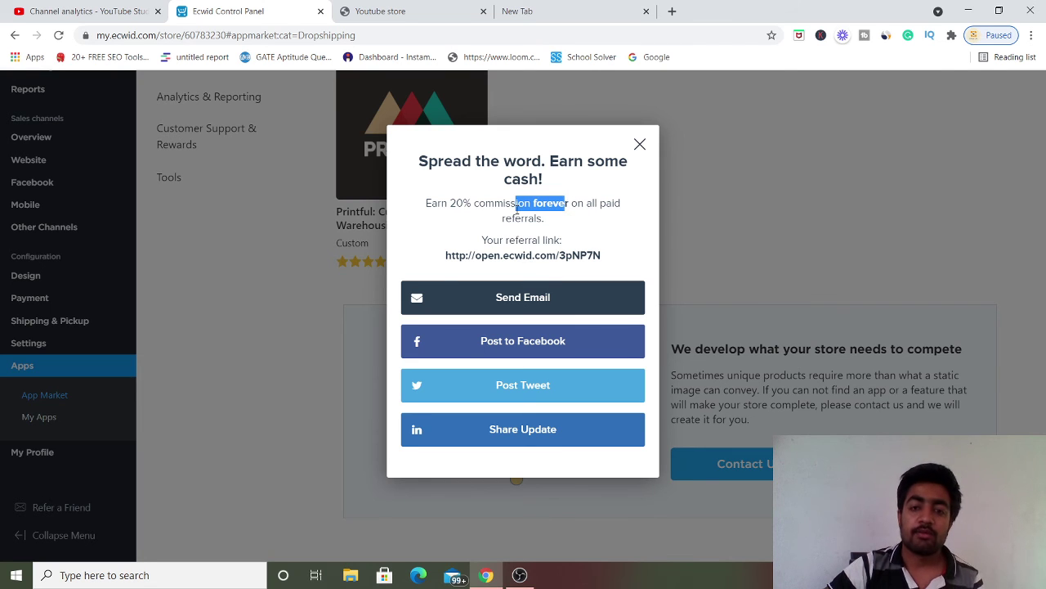
pyautogui.click(640, 146)
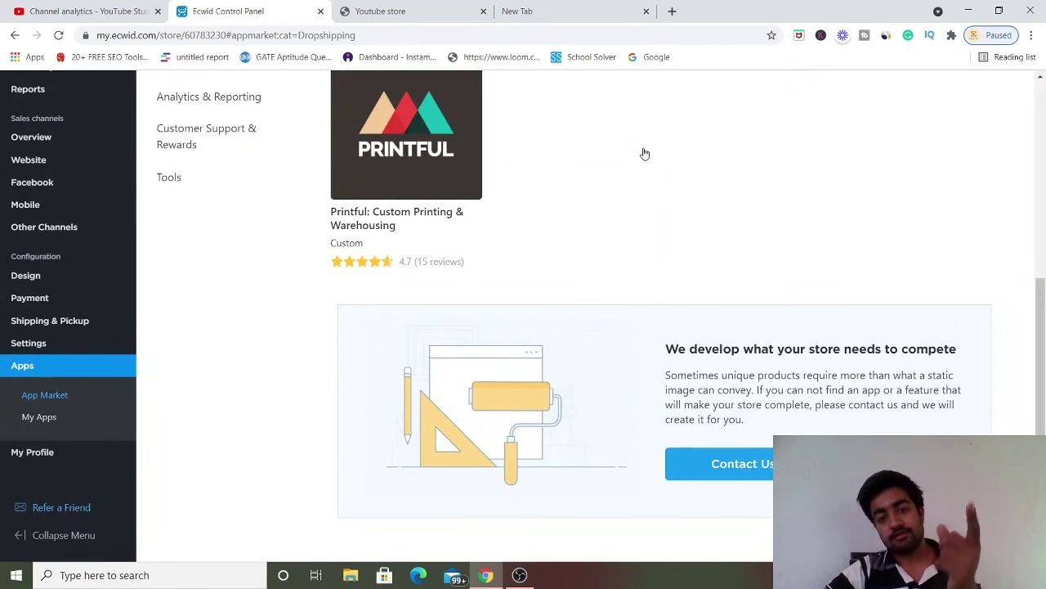
pyautogui.scroll(5, 442, 392)
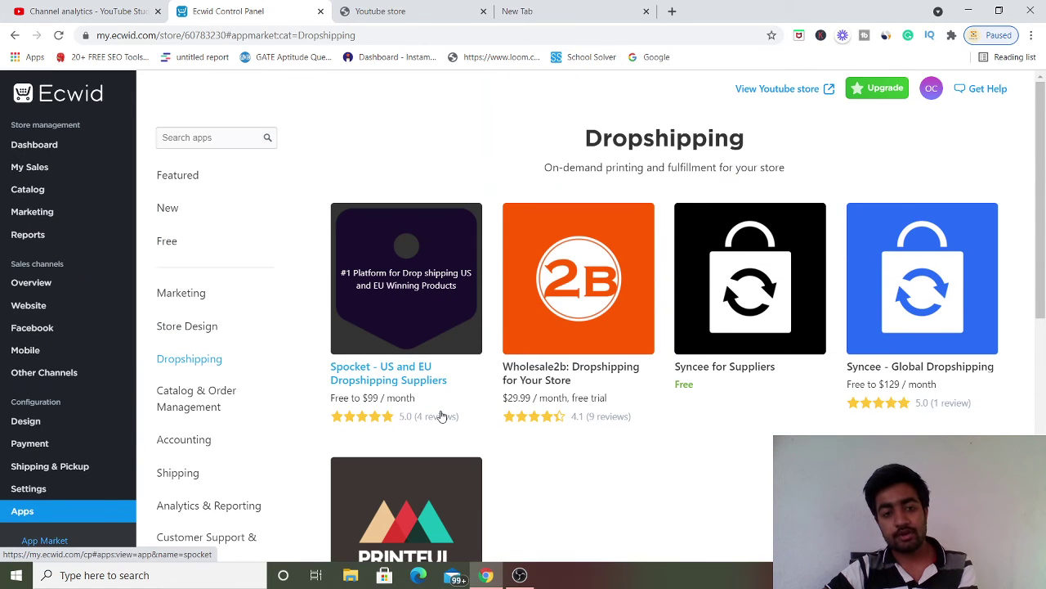